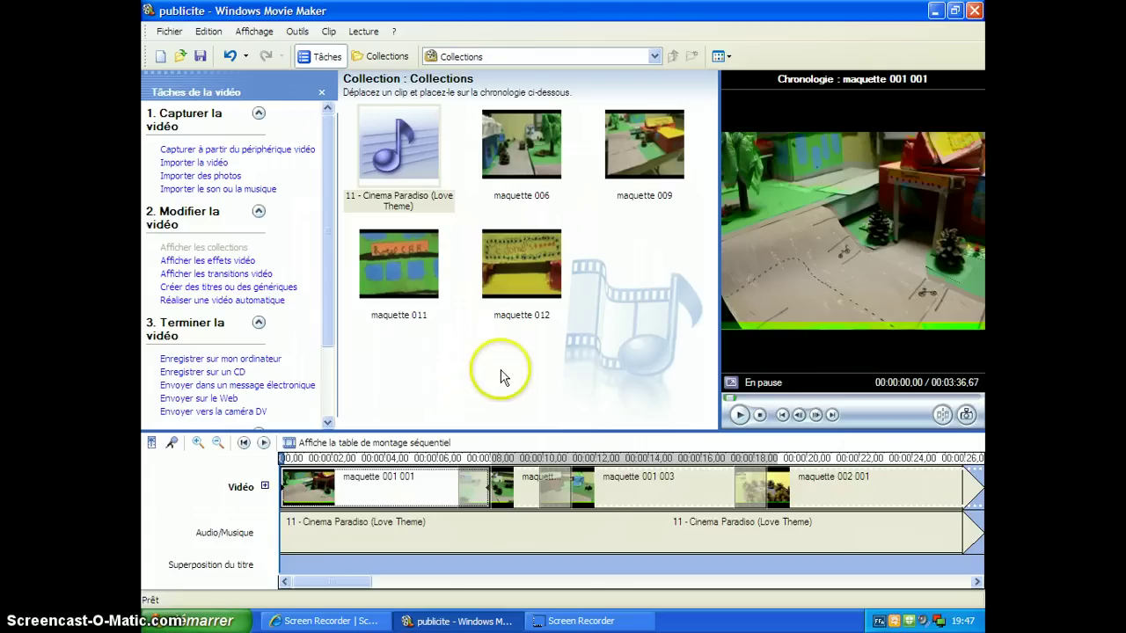
Step: Hide the video tasks list, then restore it from the view options
left_click(321, 92)
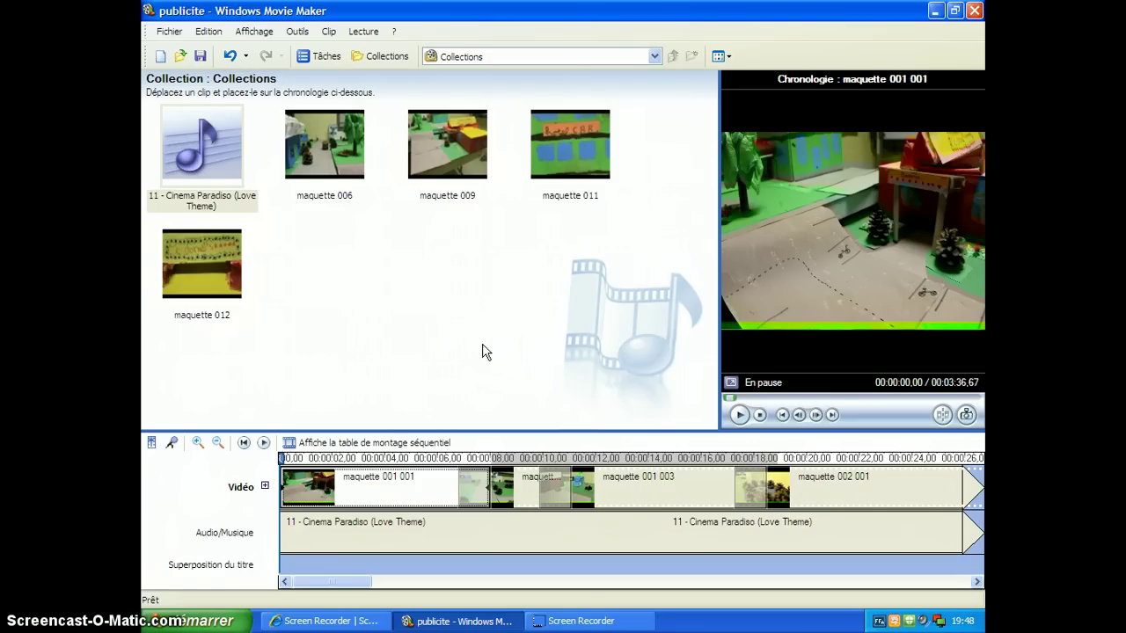
left_click(249, 33)
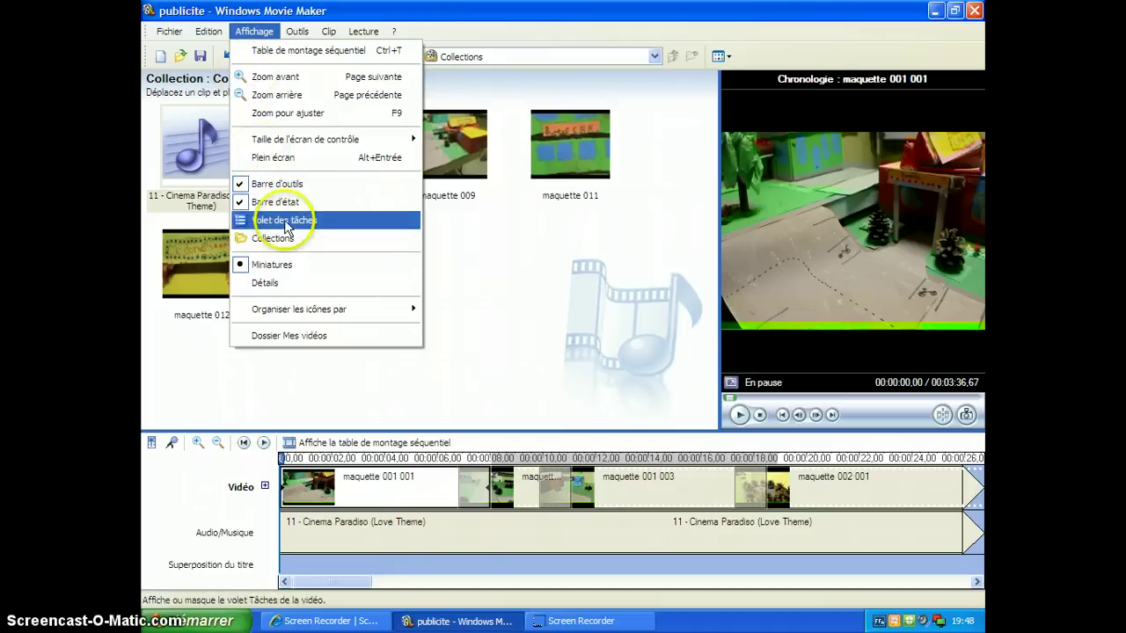
left_click(286, 227)
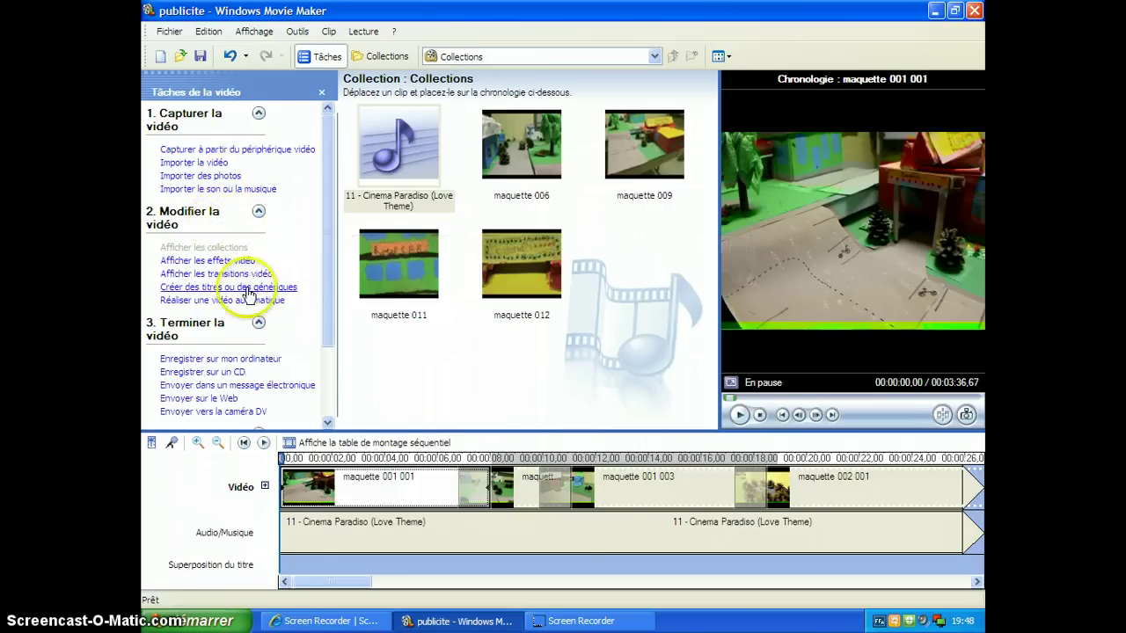
Step: Add a start title reading 'L'architecture des élèves de 3e année' with subtitle 'École de Sutton'
left_click(171, 289)
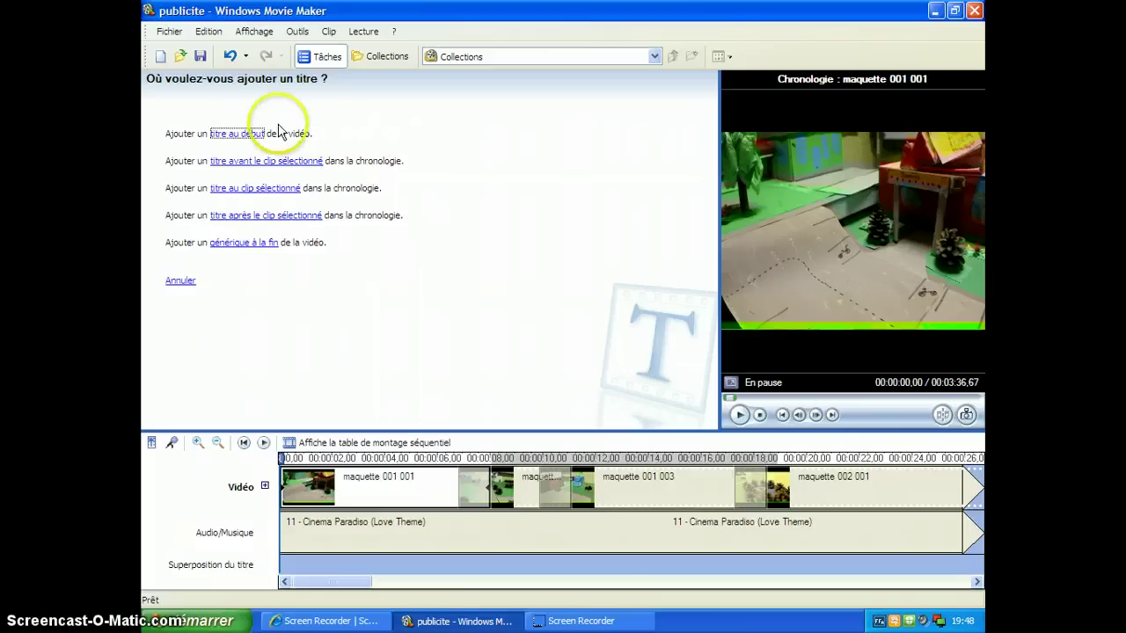
left_click(237, 139)
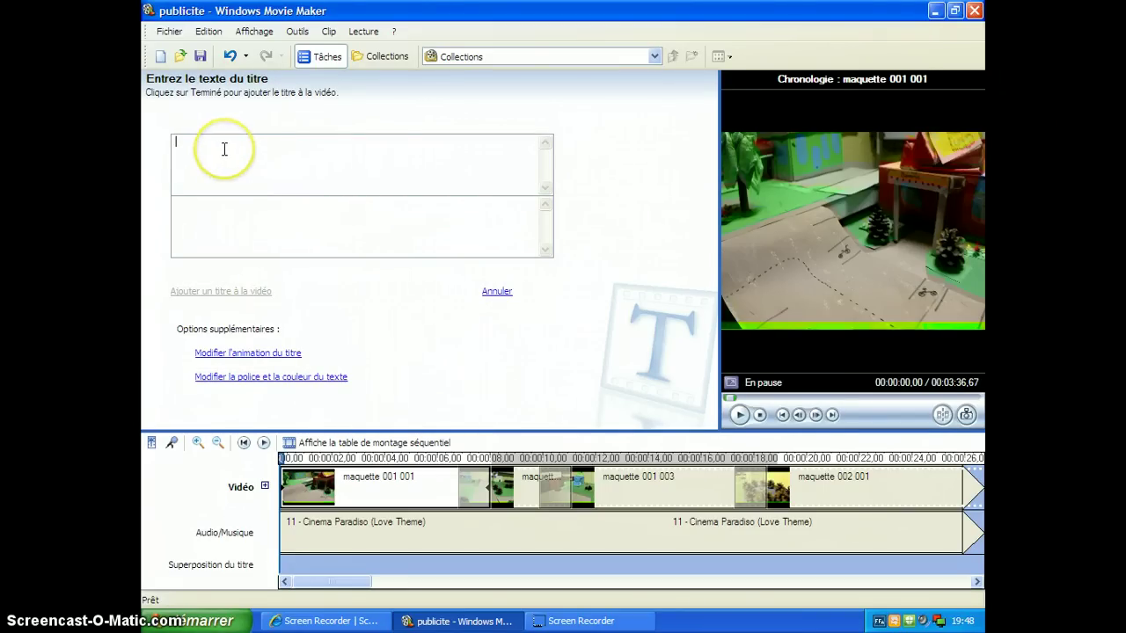
left_click(283, 125)
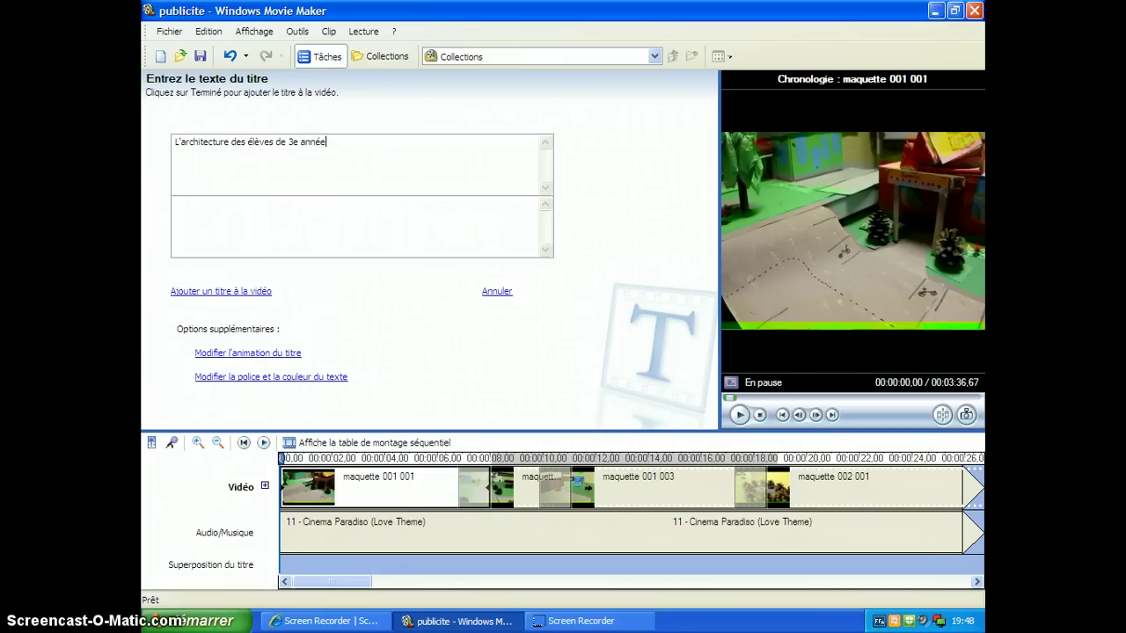
left_click(337, 159)
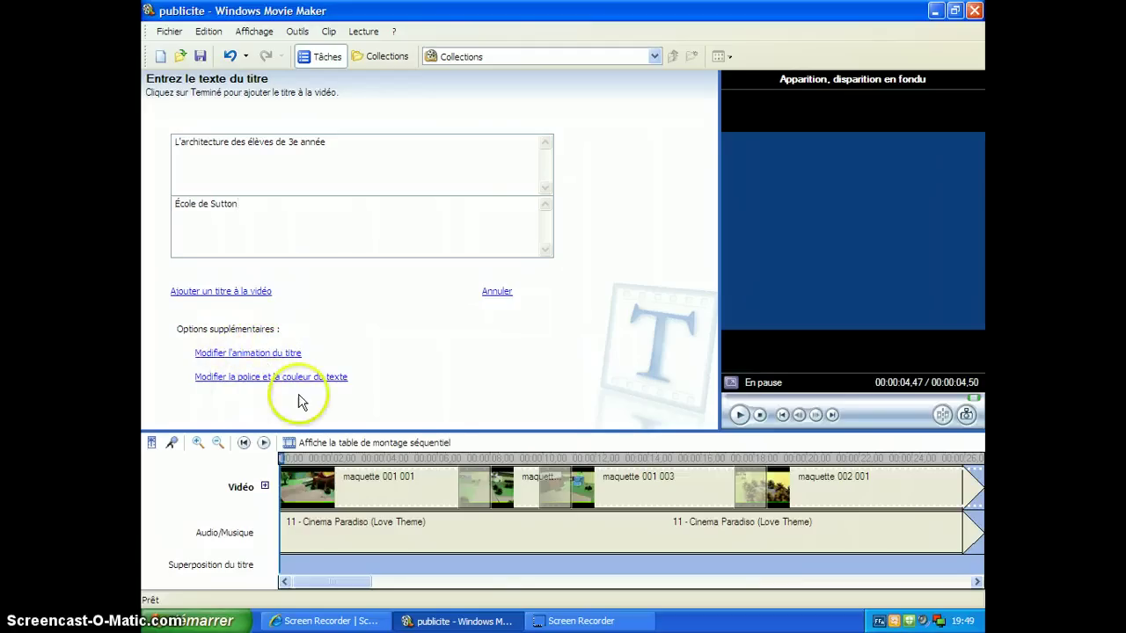
Step: Preview Rentrer, Sortir, Résultats sportifs and Journal animations, then choose Contour éclaté for the title
left_click(269, 353)
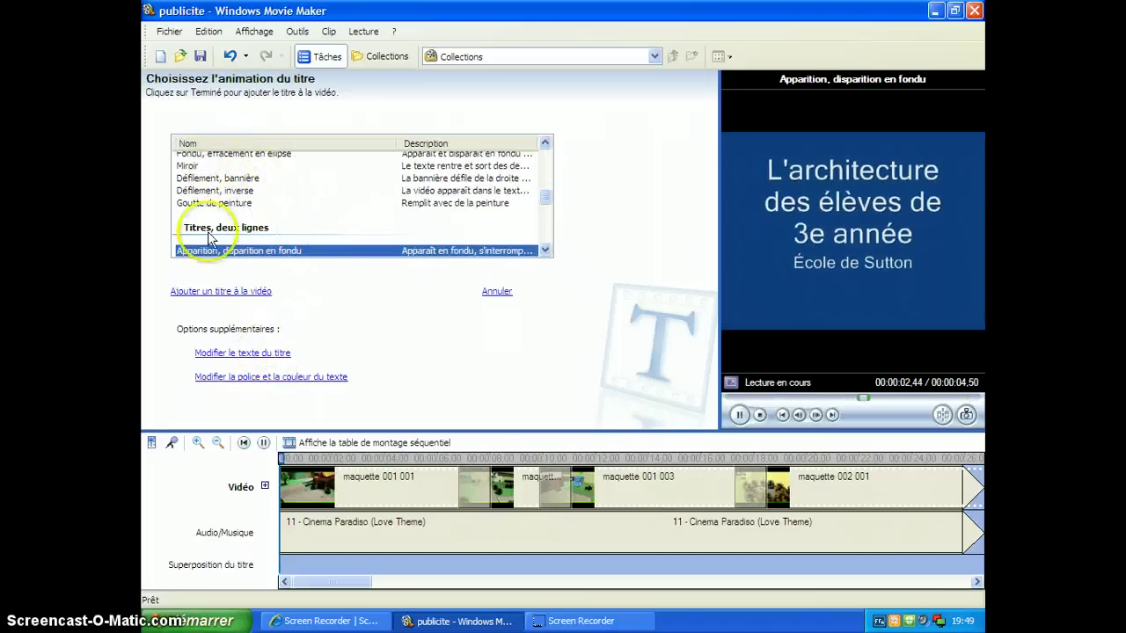
left_click(546, 250)
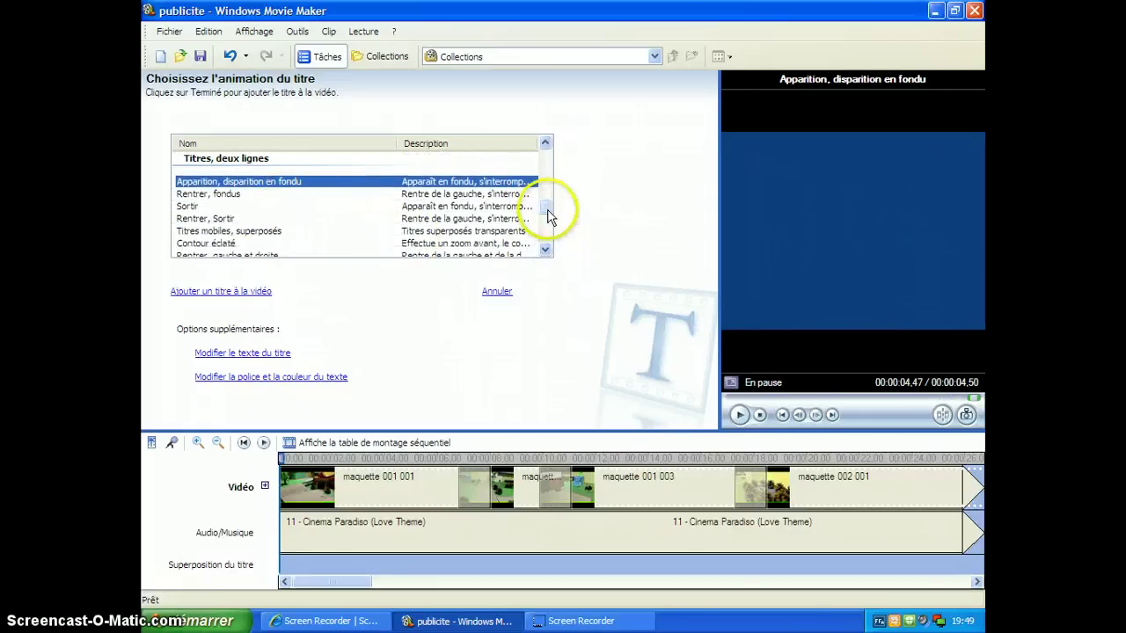
left_click_drag(547, 217, 544, 152)
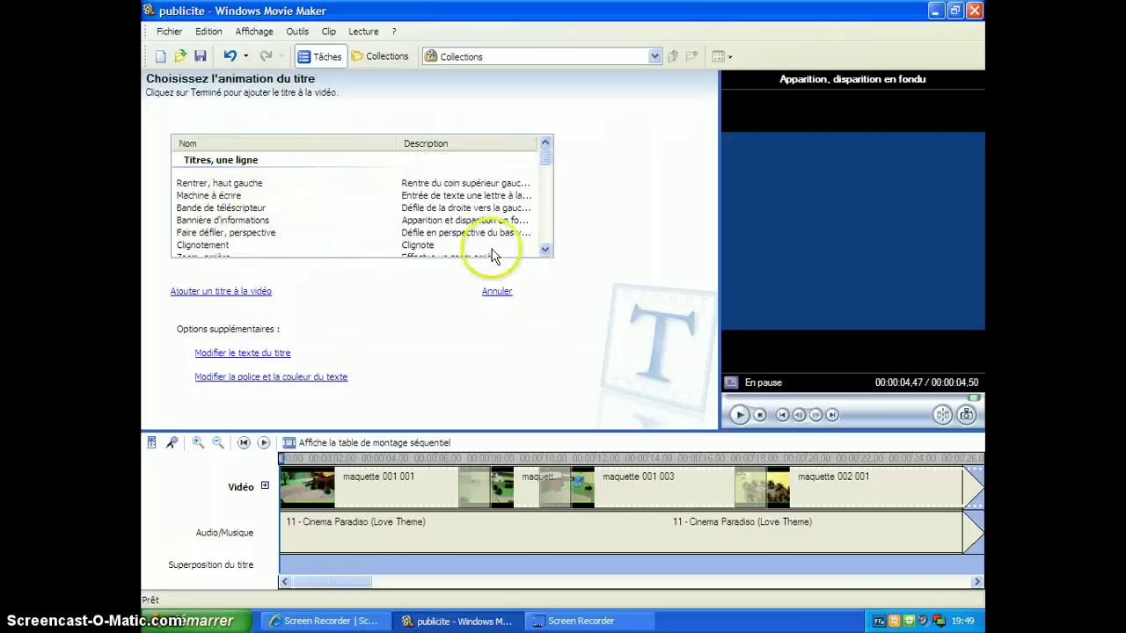
left_click(546, 249)
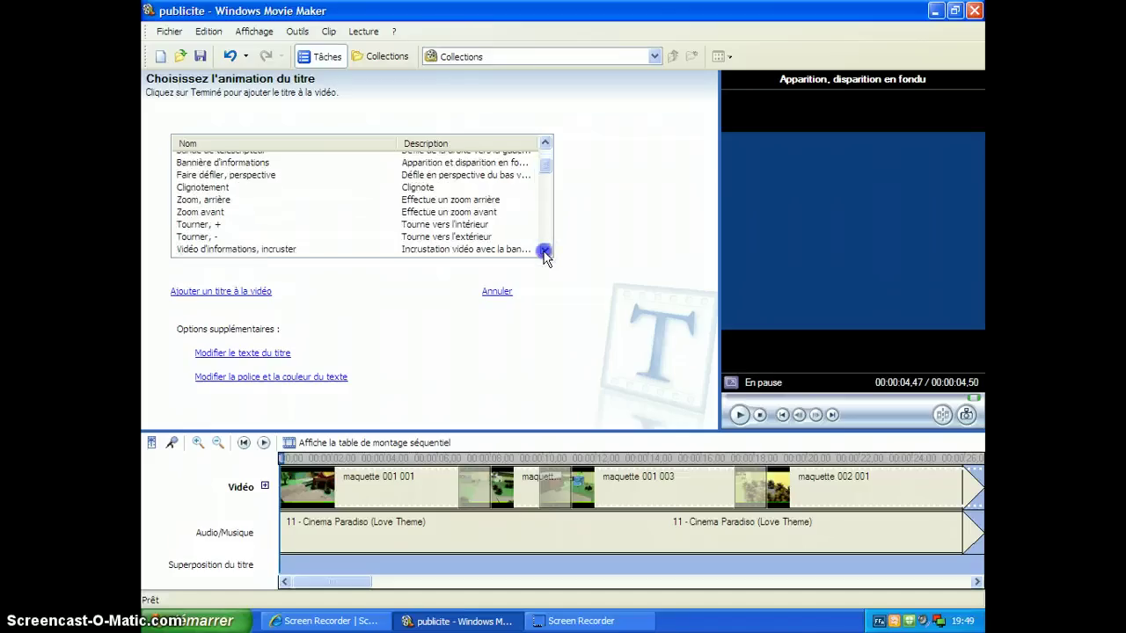
left_click_drag(545, 252, 546, 256)
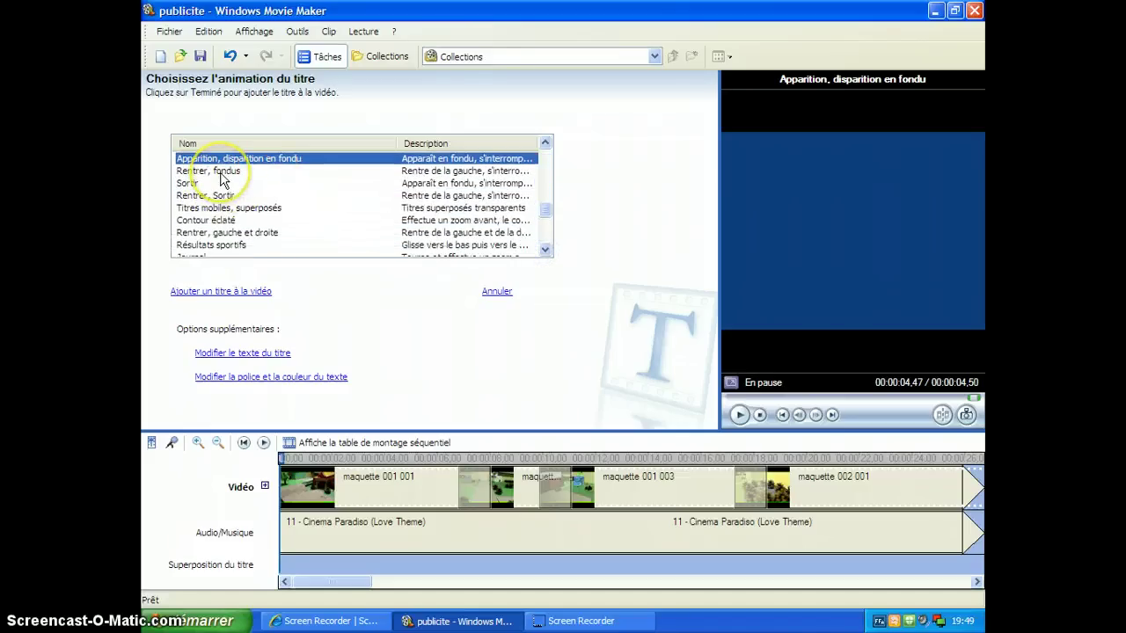
left_click(207, 197)
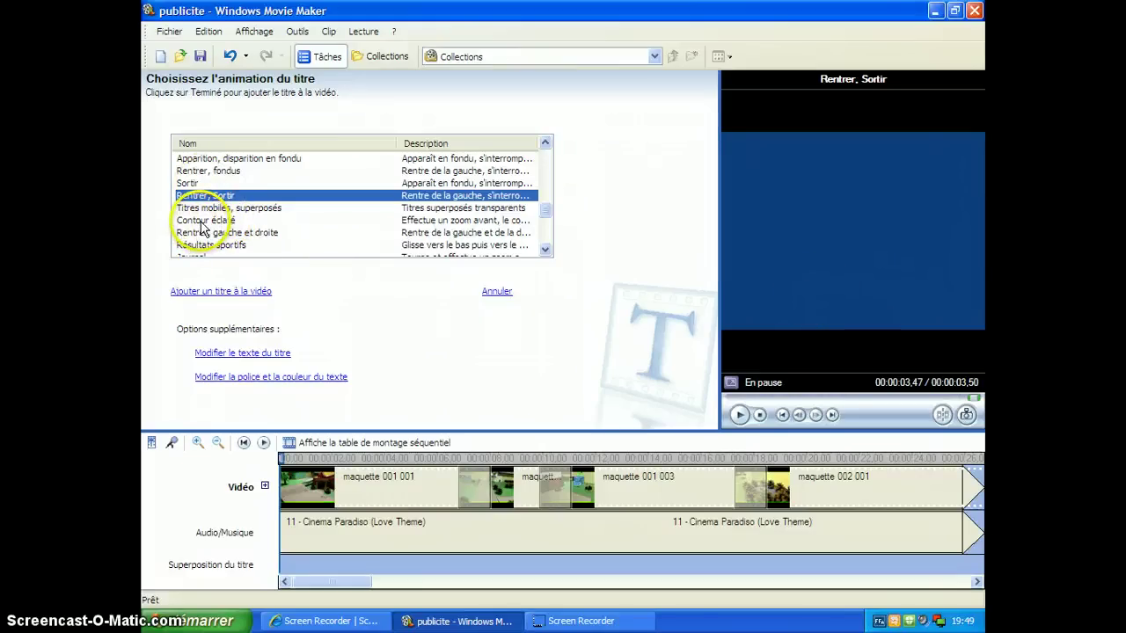
left_click(202, 221)
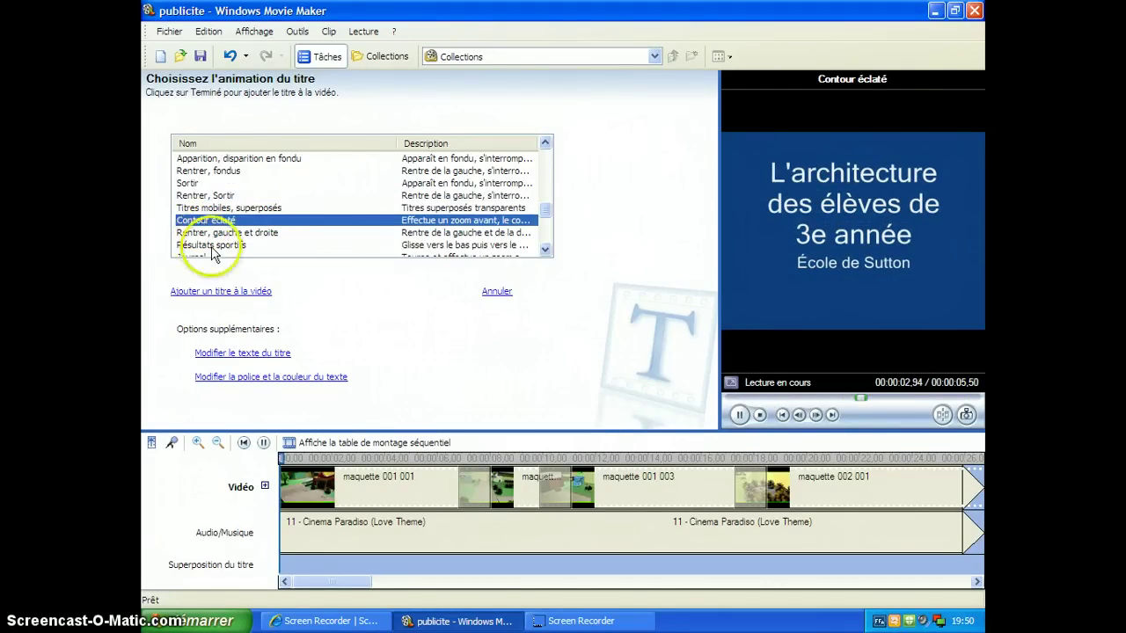
left_click(214, 245)
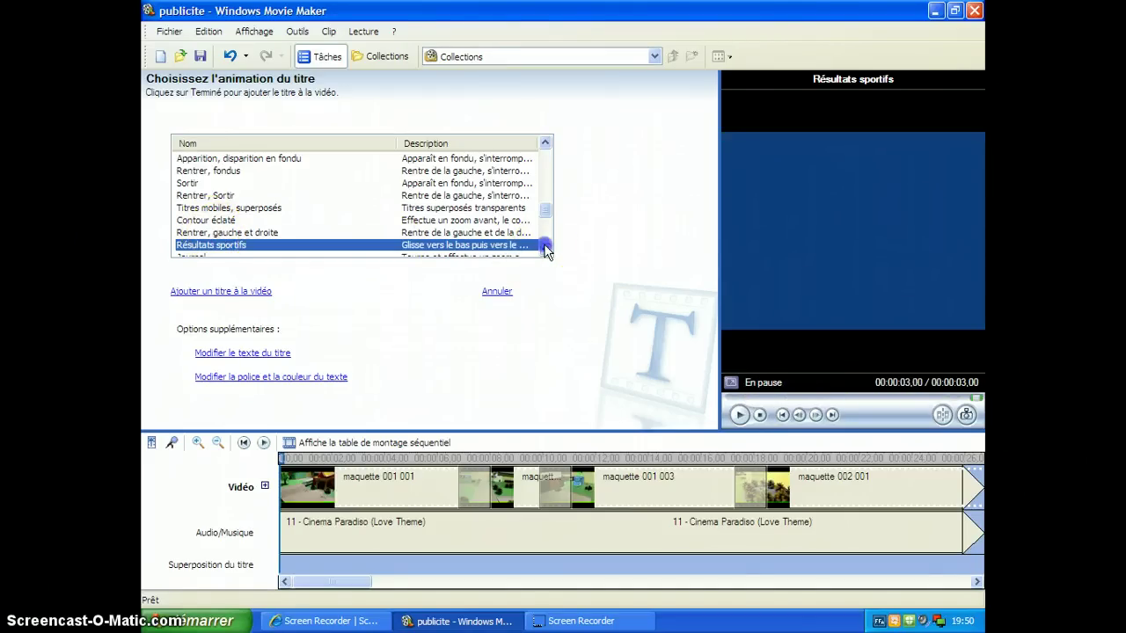
scroll(545, 249, "down", 1)
left_click(199, 225)
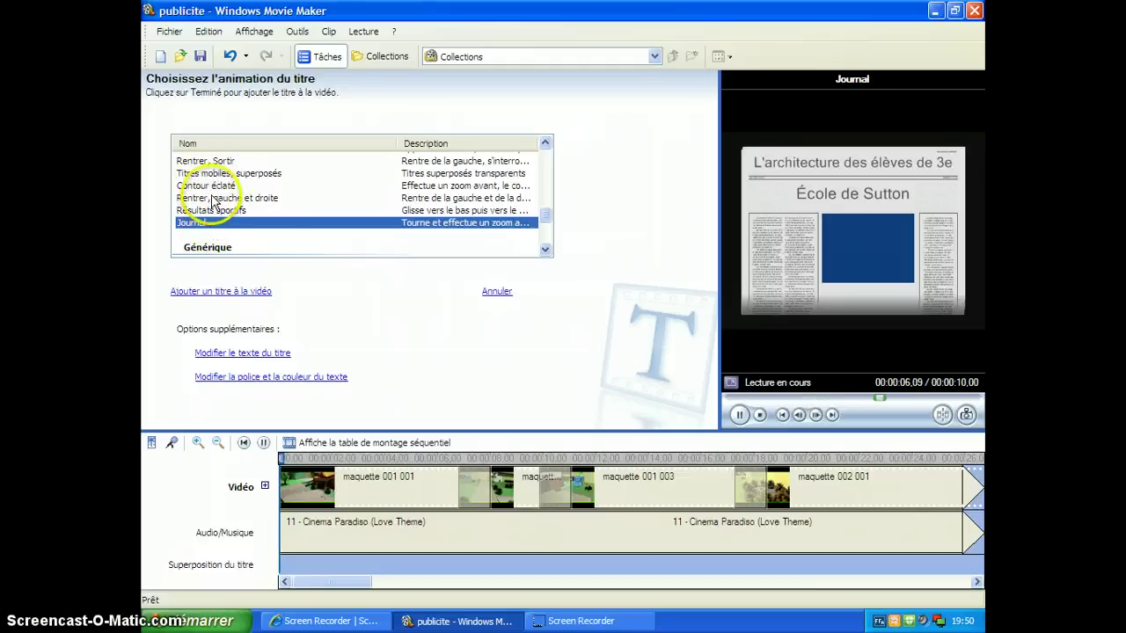
left_click(211, 188)
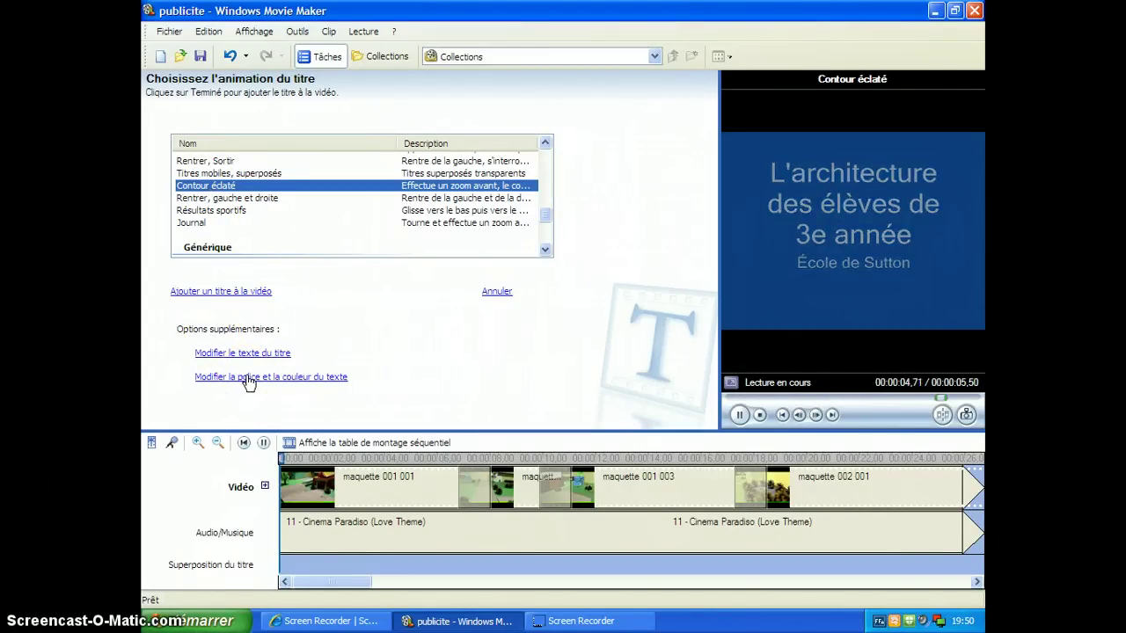
Step: Set the opening title's background colour to pink
left_click(248, 379)
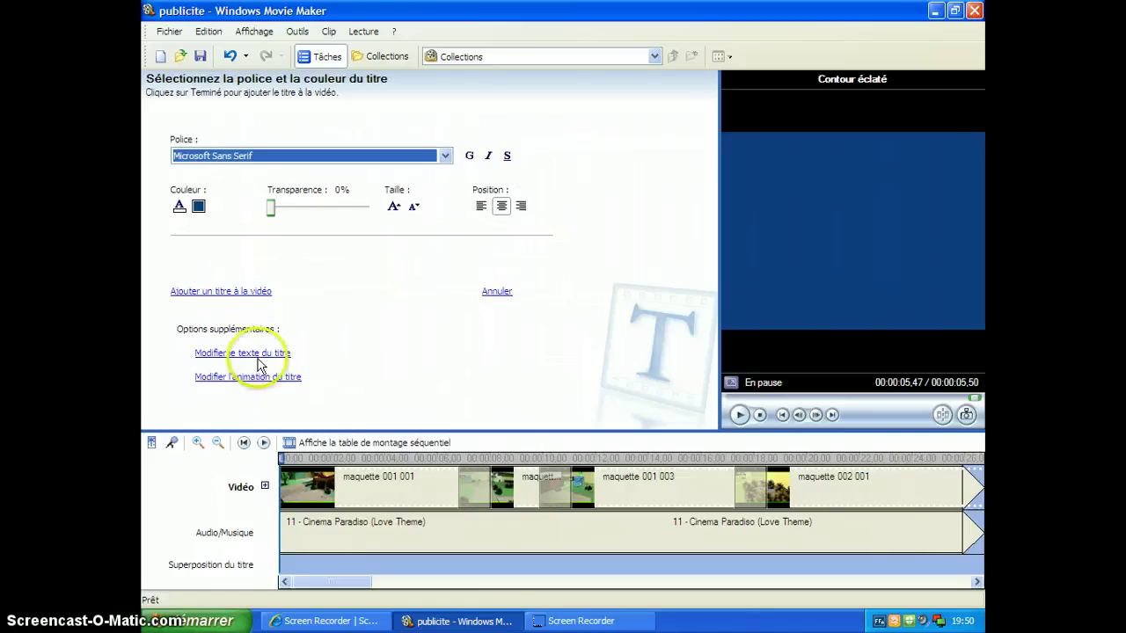
left_click(198, 209)
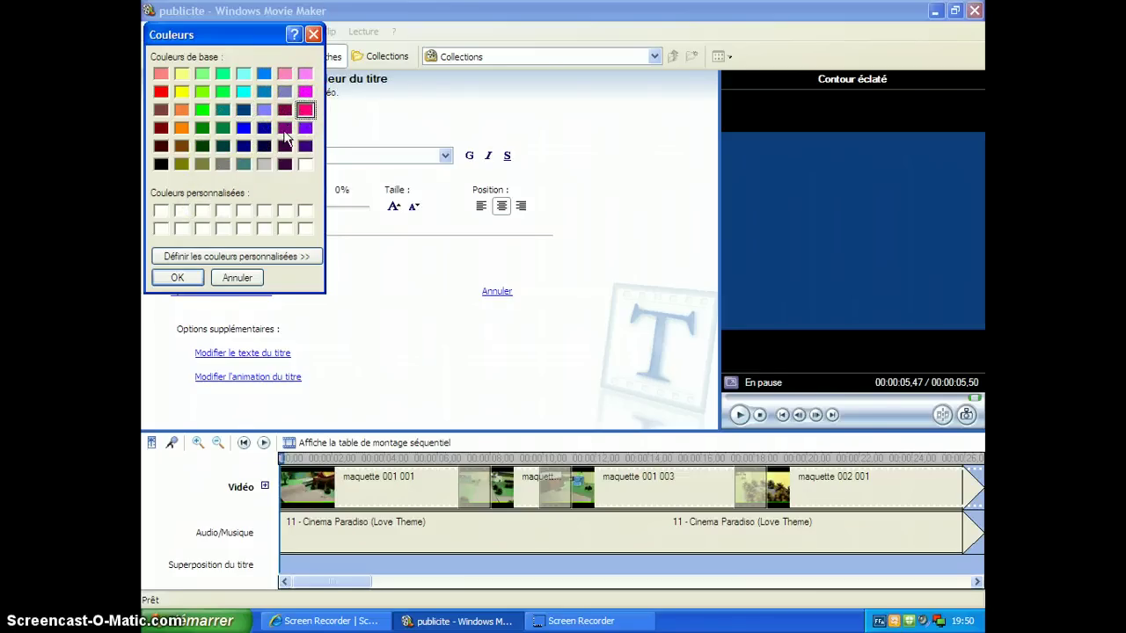
left_click(172, 277)
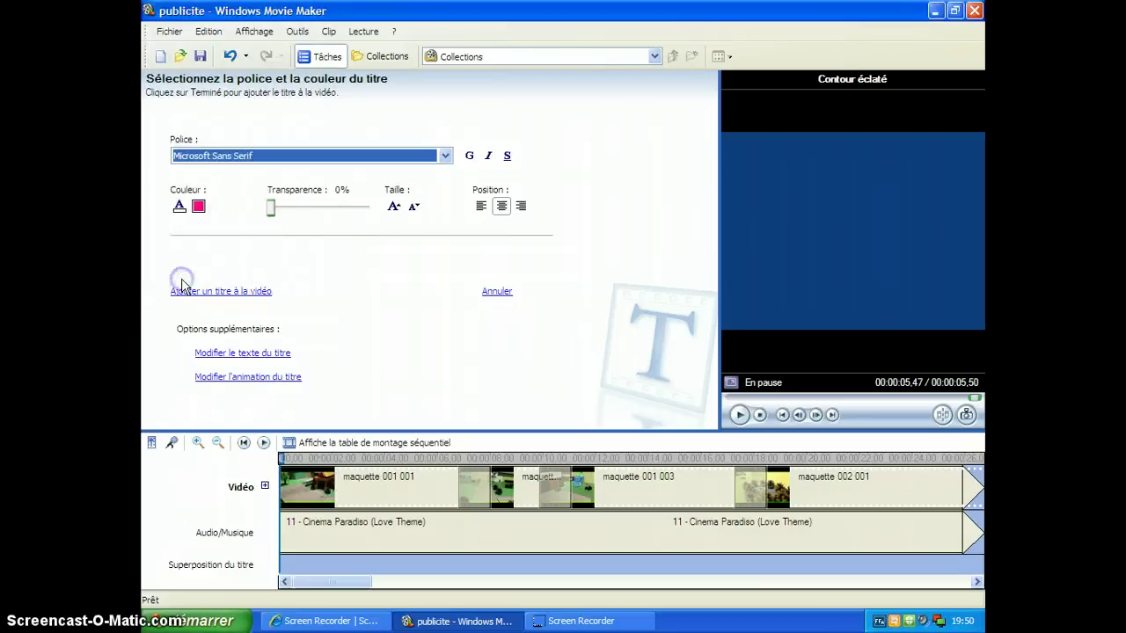
Step: Enlarge the title text, try left/right alignment and bold/italic, leaving it centred and plain
left_click(395, 213)
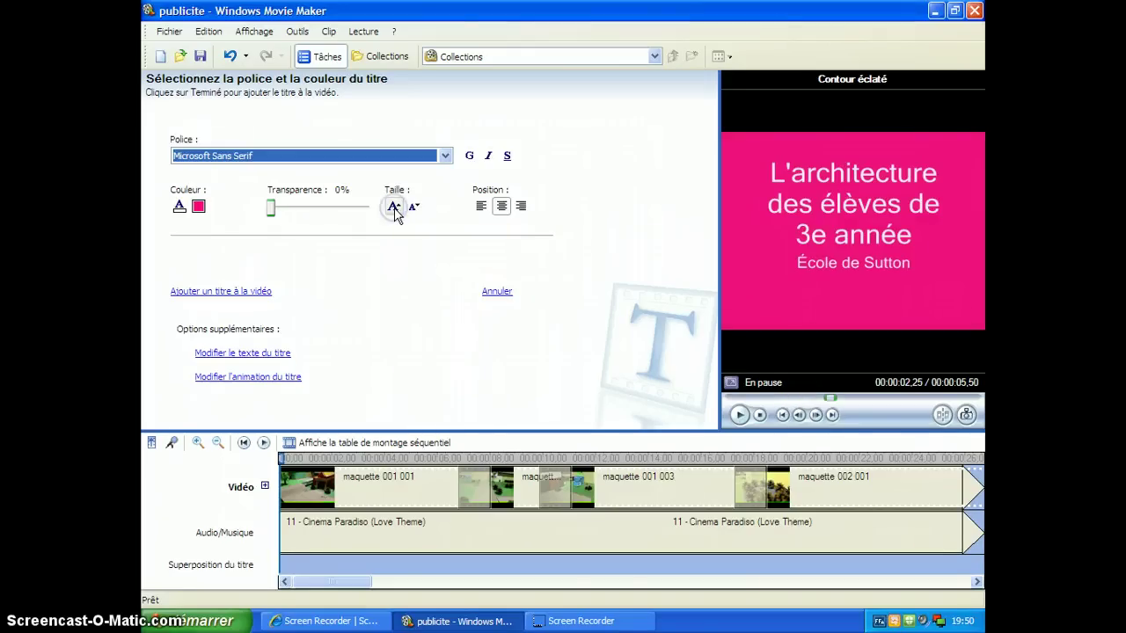
left_click(395, 212)
left_click(414, 207)
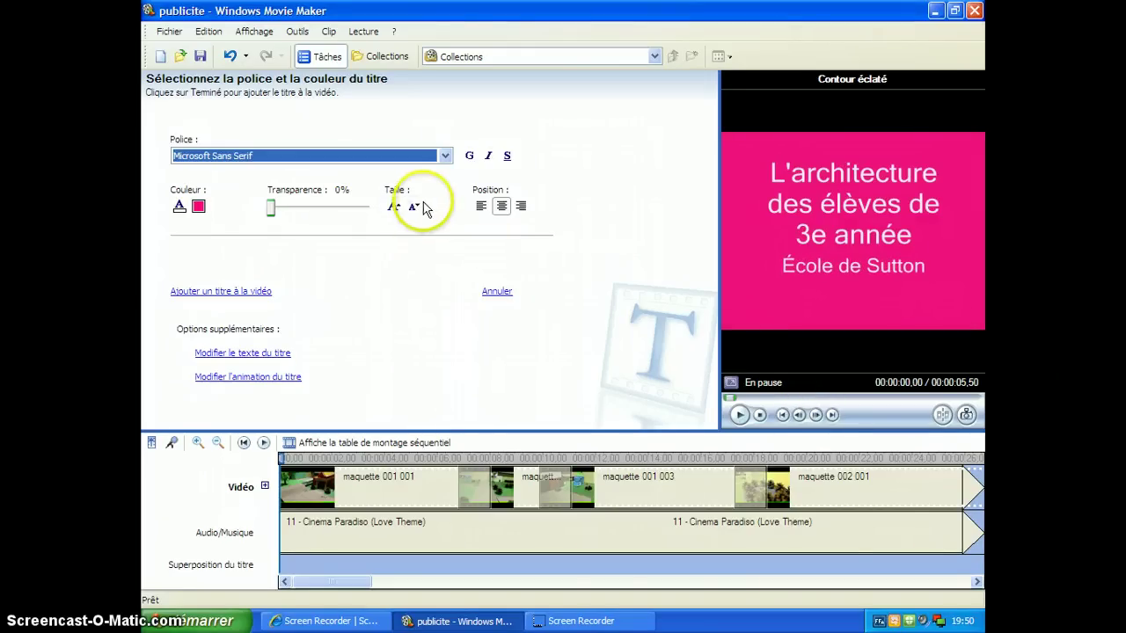
left_click(480, 206)
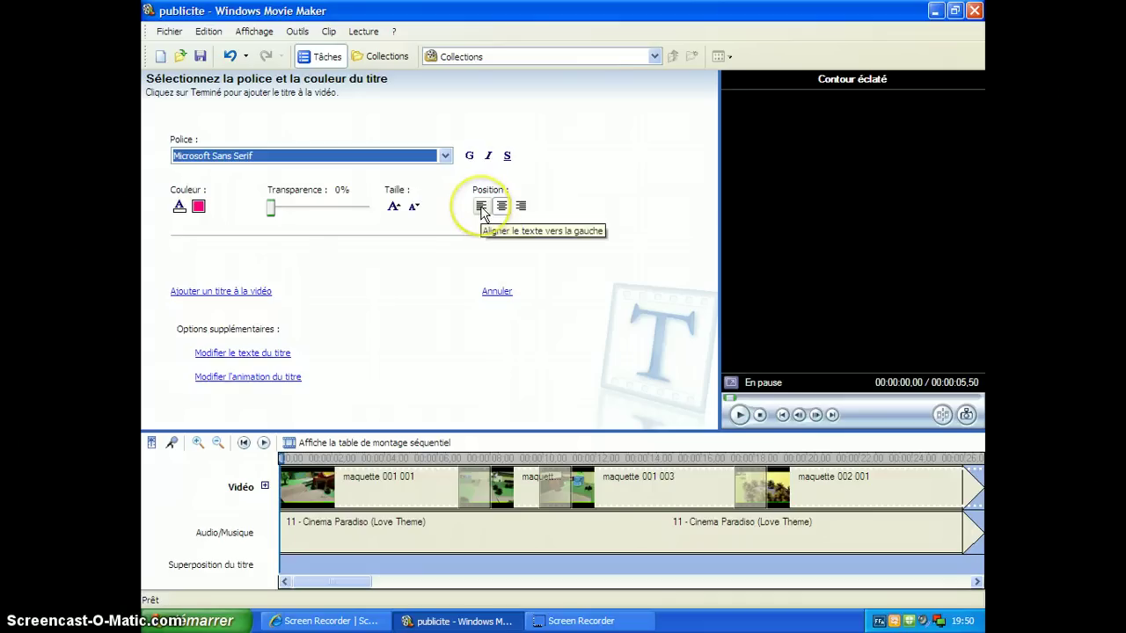
left_click(521, 207)
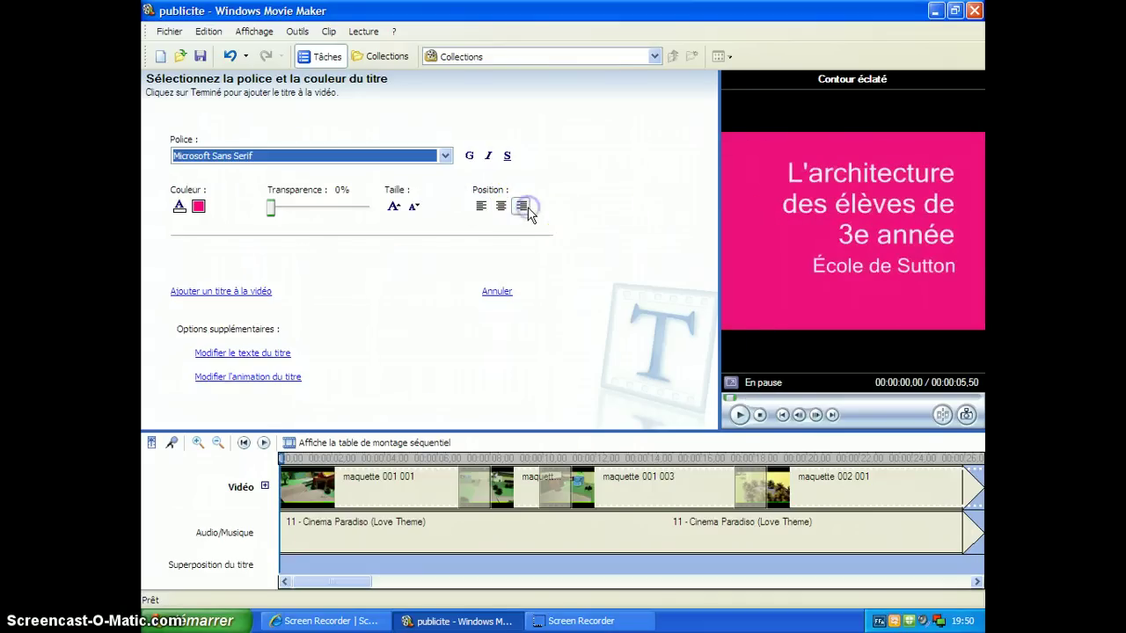
left_click(504, 207)
left_click(470, 156)
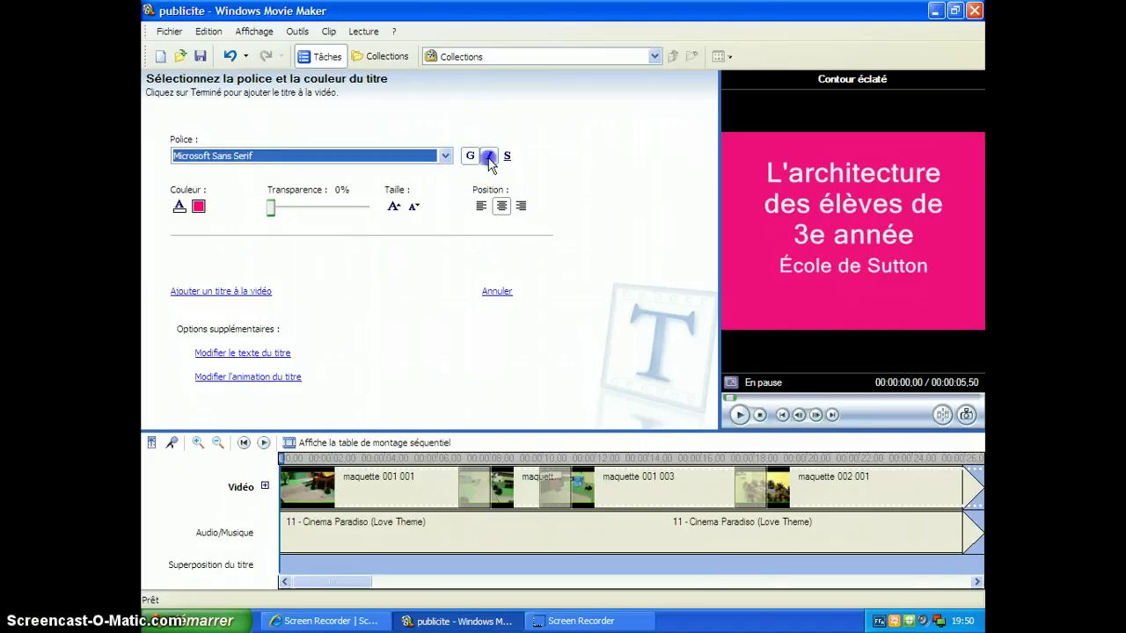
left_click(489, 158)
left_click(488, 157)
left_click(472, 156)
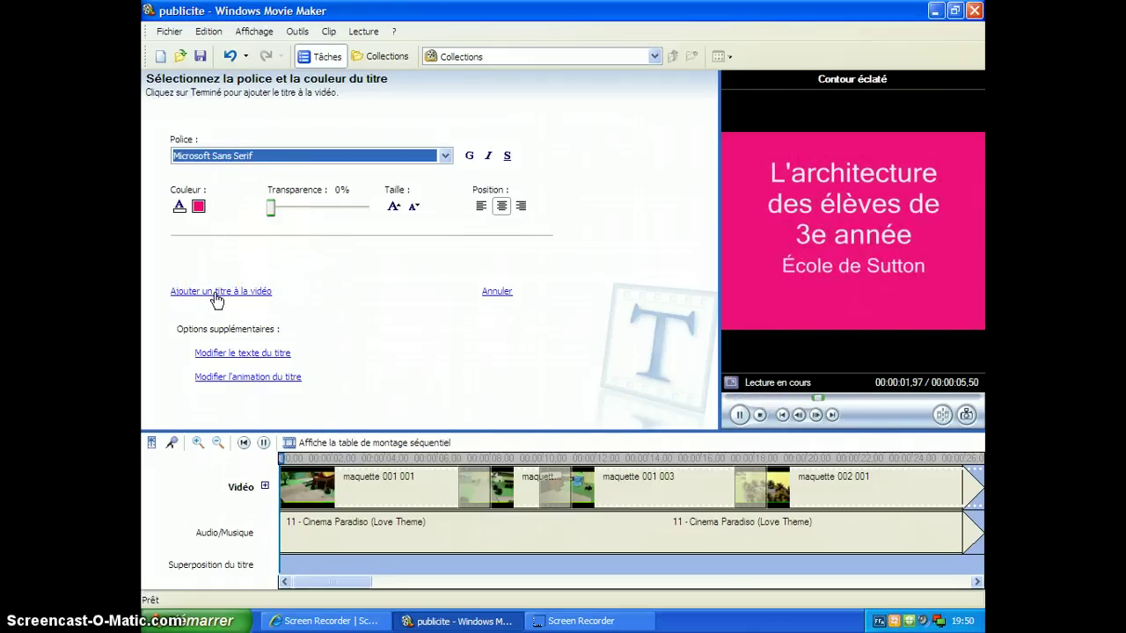
Step: Add the pink title before the maquette clips on the timeline and play its preview
left_click(215, 293)
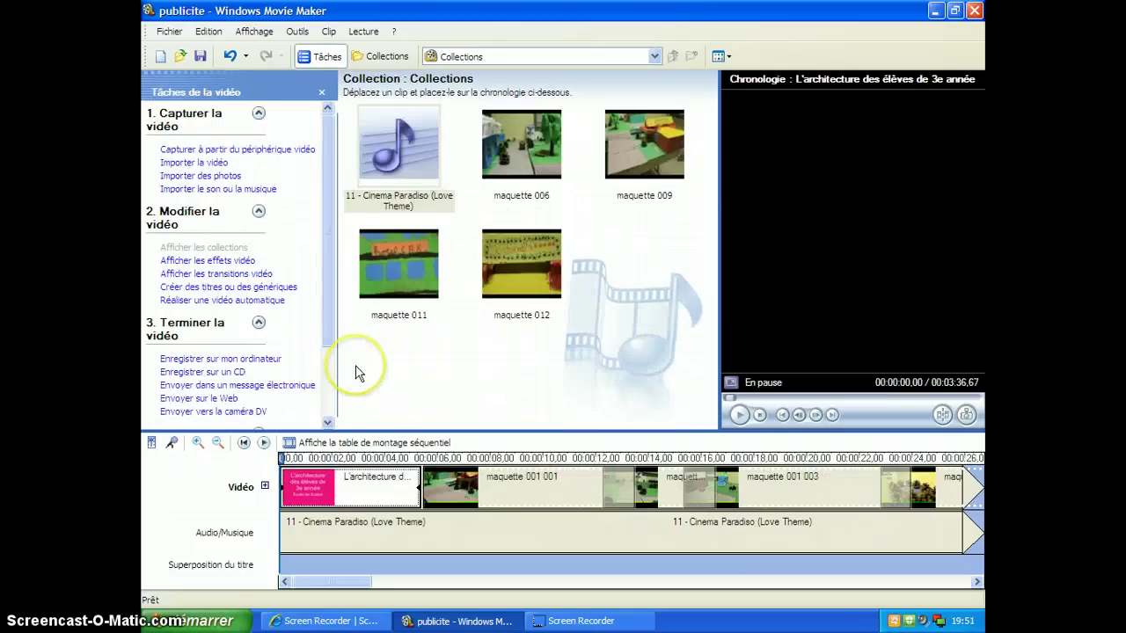
left_click(296, 491)
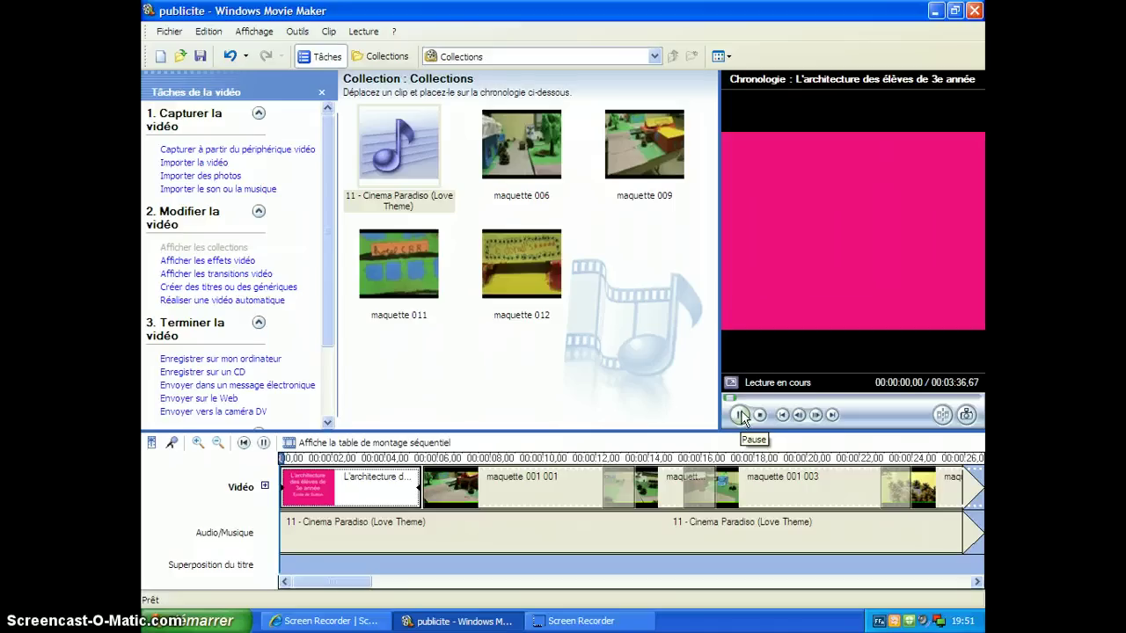
left_click(737, 414)
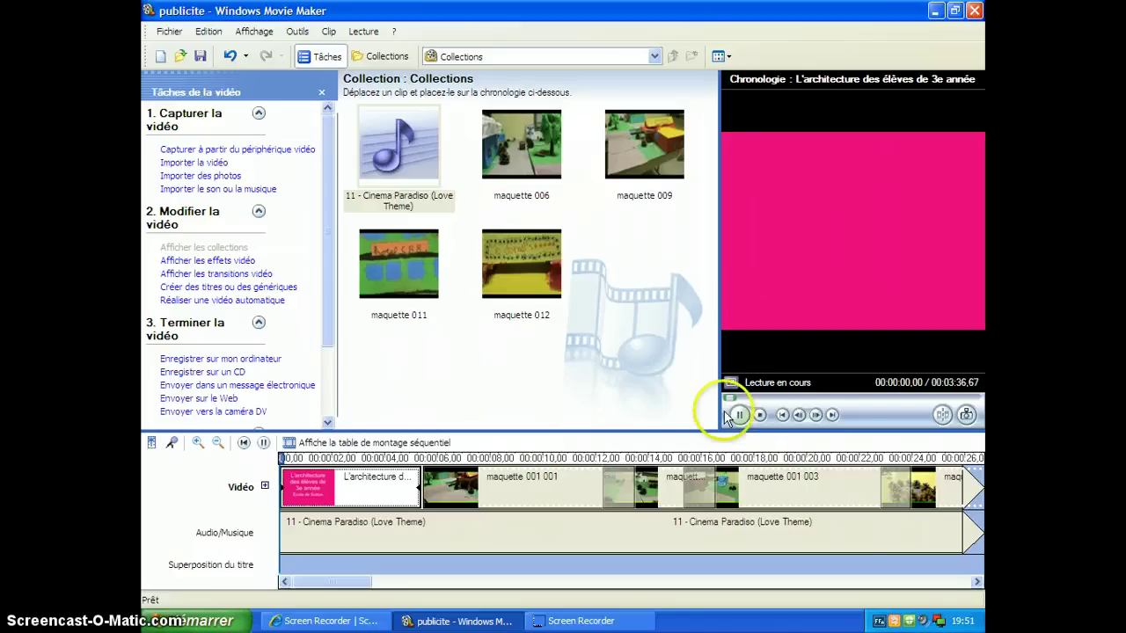
left_click(654, 407)
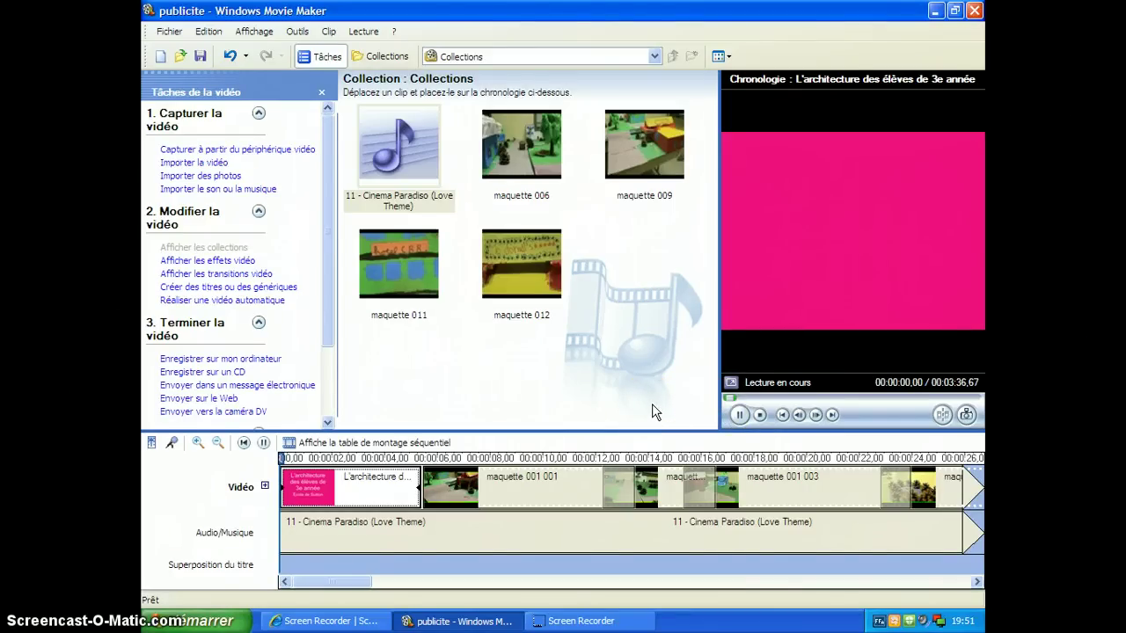
left_click(684, 402)
left_click(694, 409)
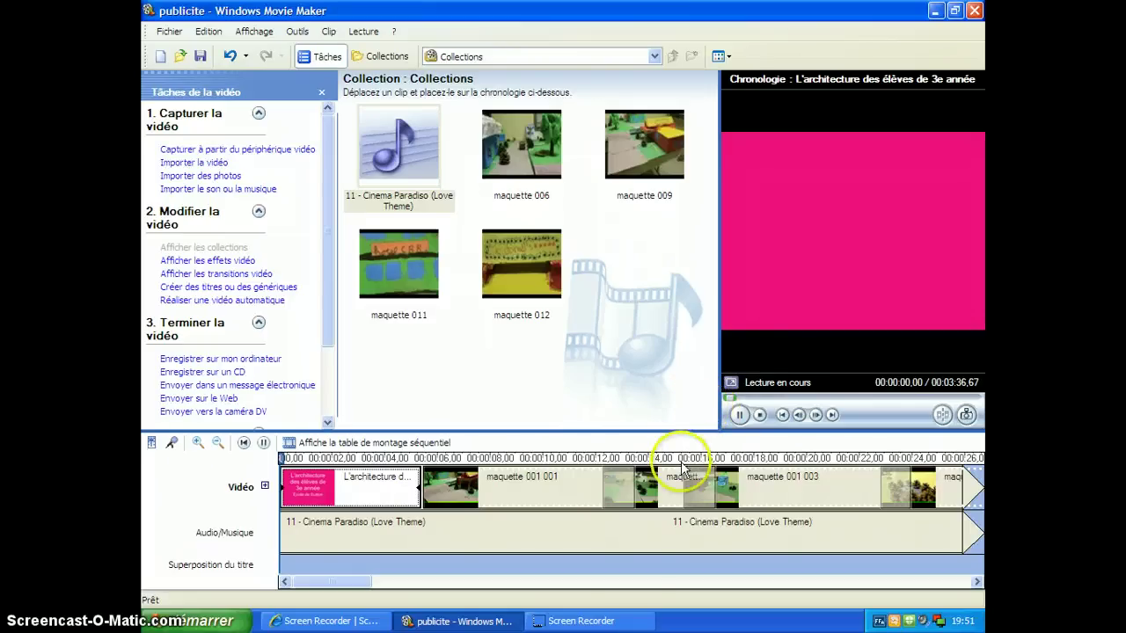
left_click(613, 618)
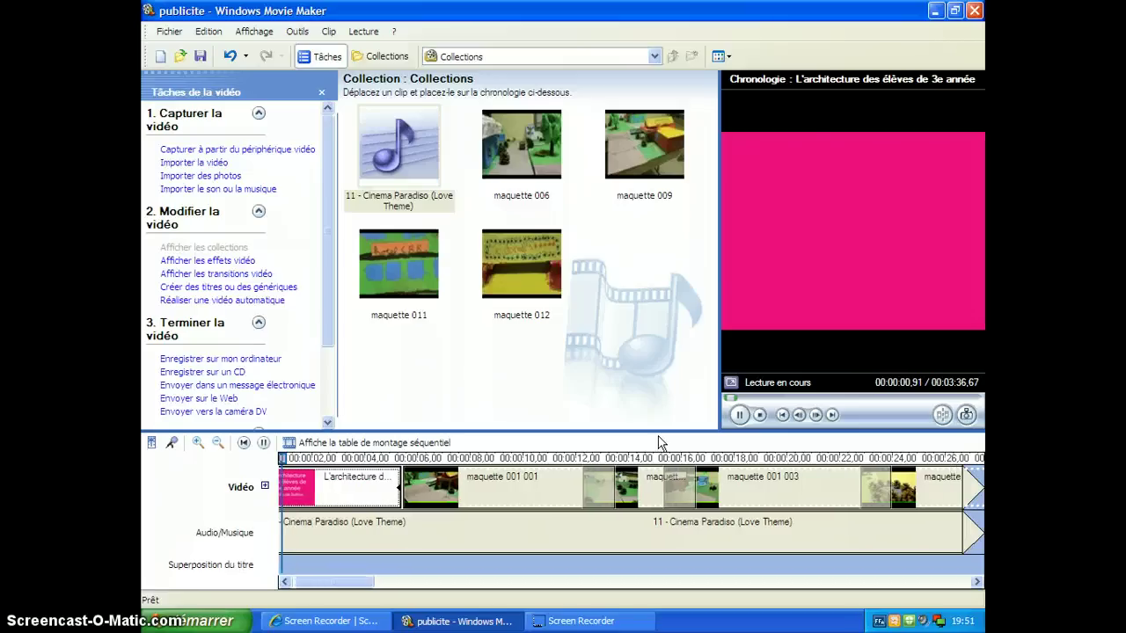
left_click(713, 443)
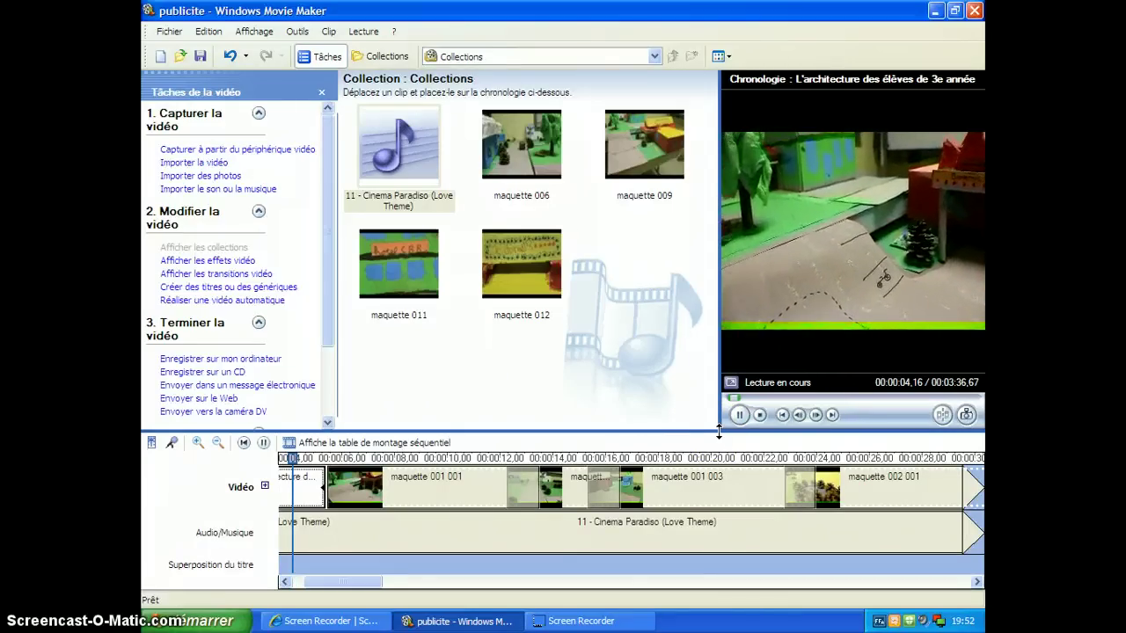
Step: Pause and resume the movie preview, then rewind the playhead to the movie's start
left_click(738, 415)
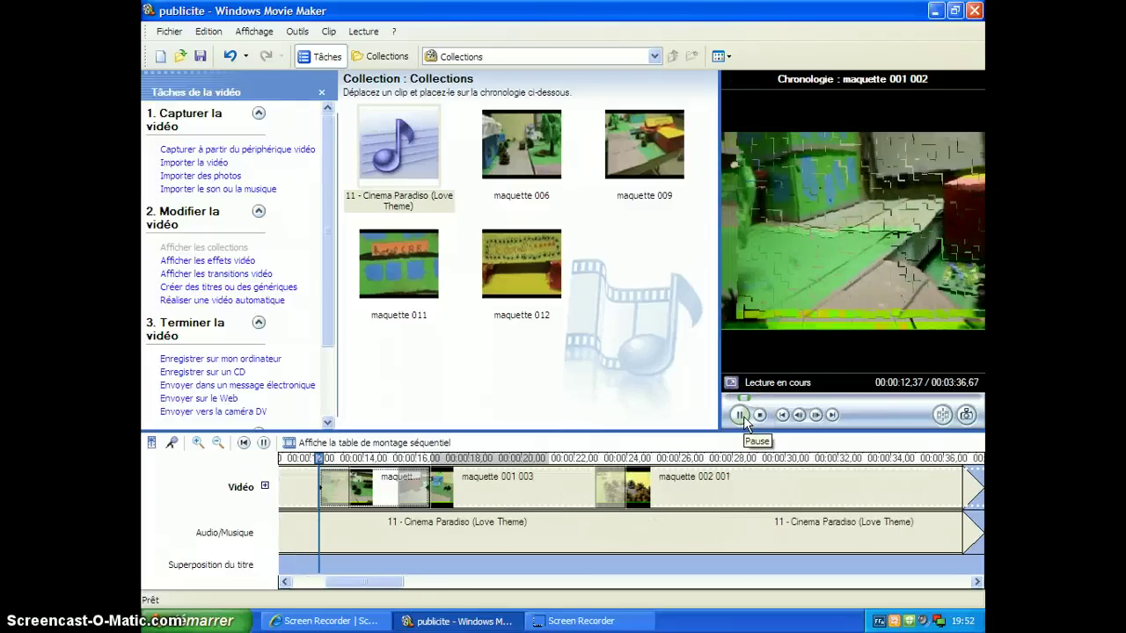
left_click(739, 415)
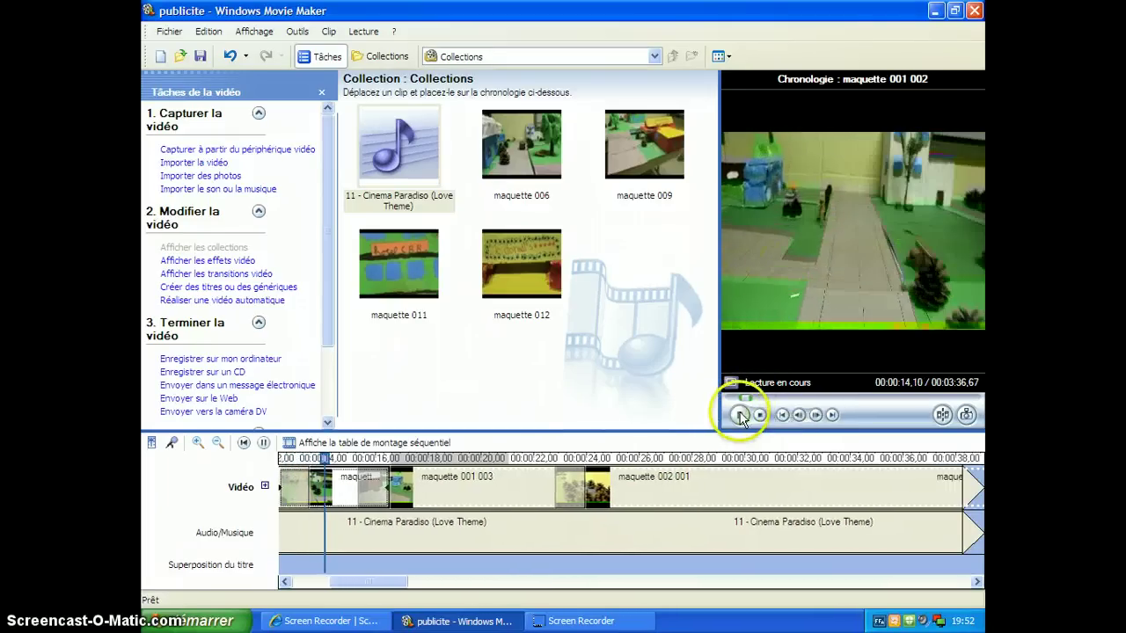
left_click(738, 413)
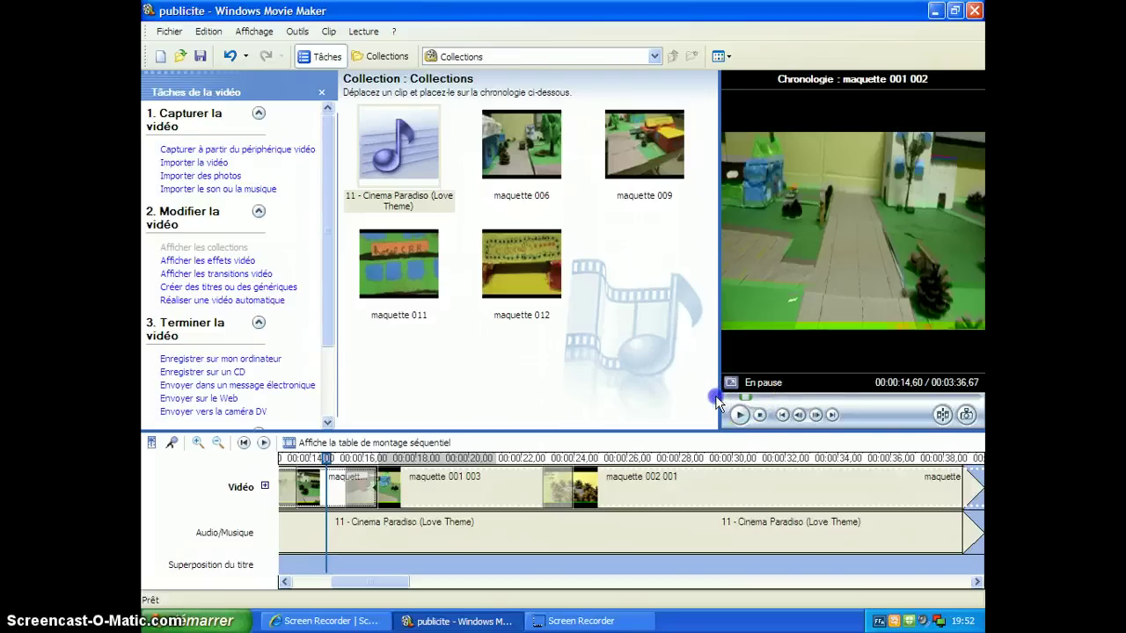
left_click(243, 443)
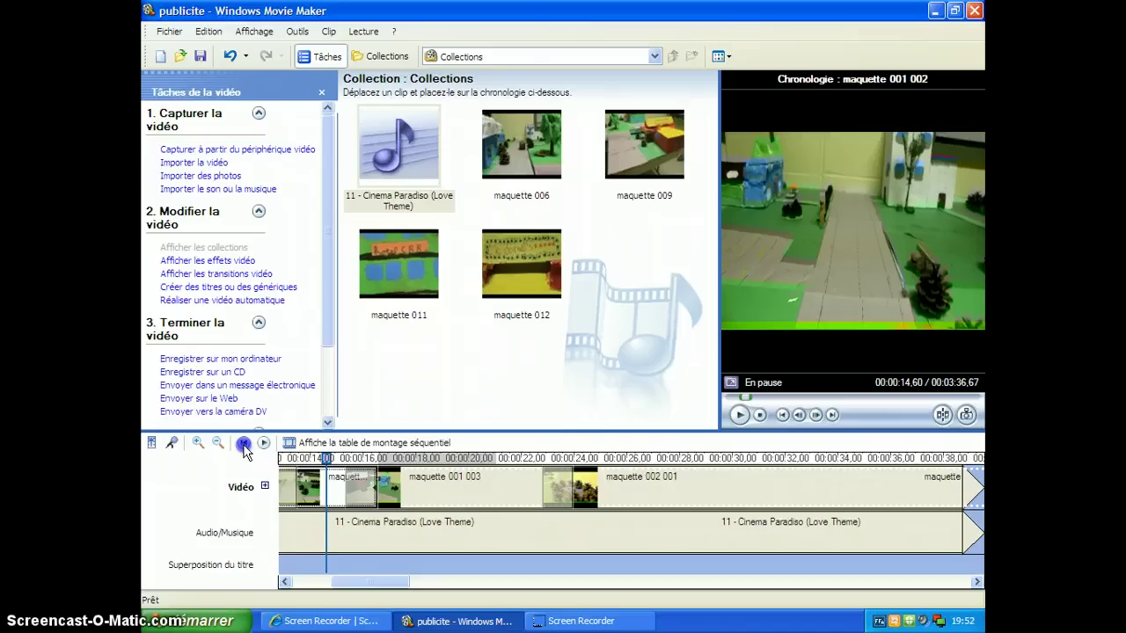
left_click(244, 443)
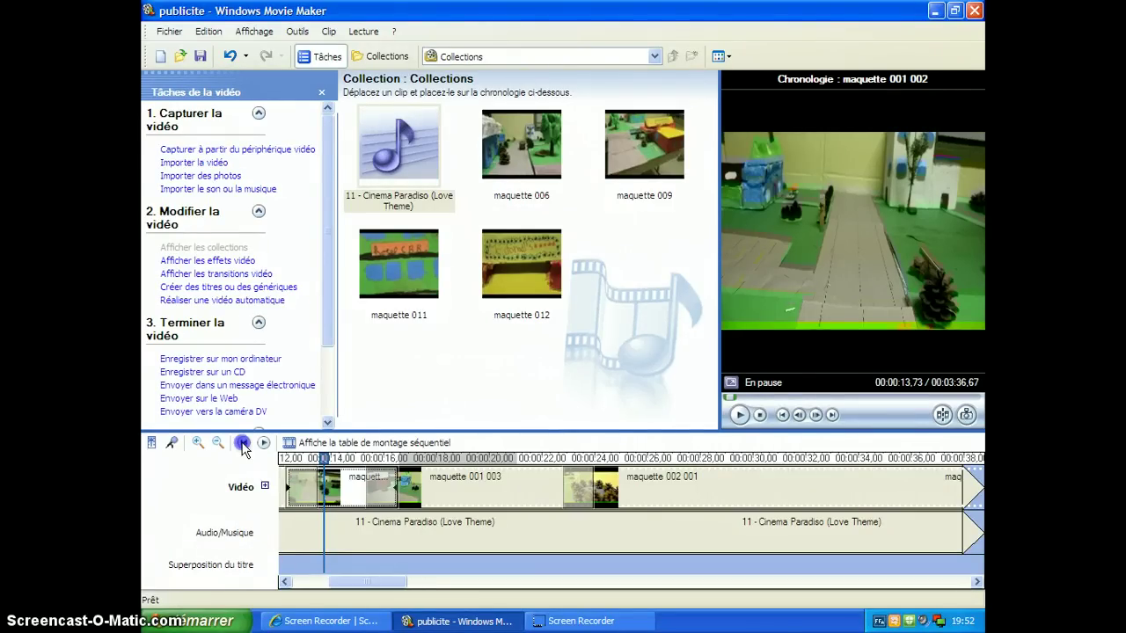
left_click(244, 444)
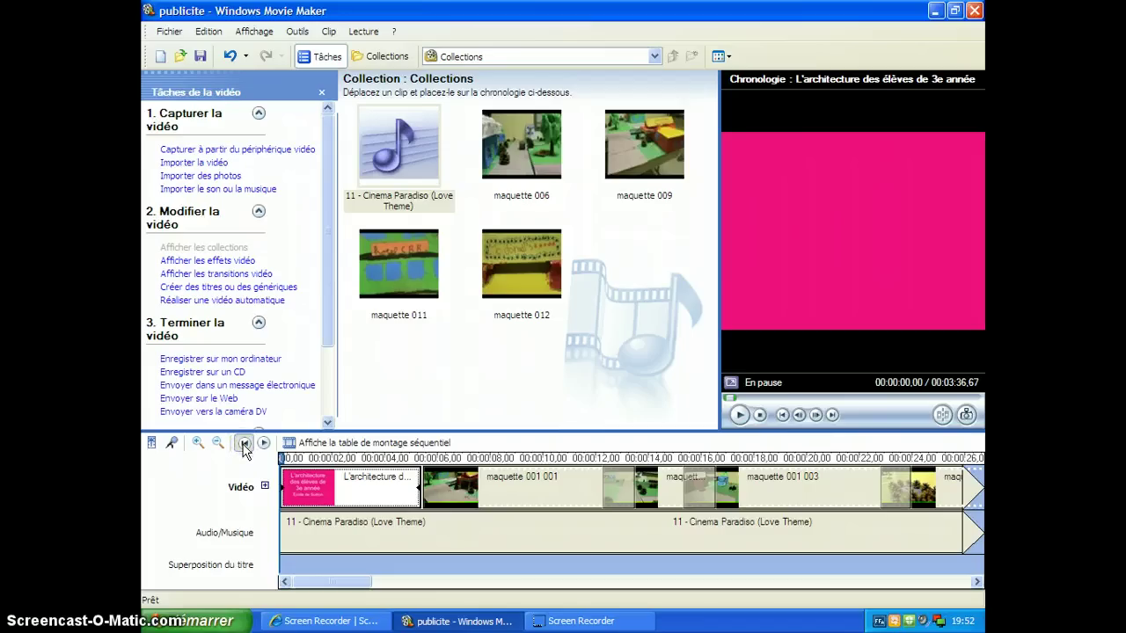
left_click(741, 415)
left_click(741, 415)
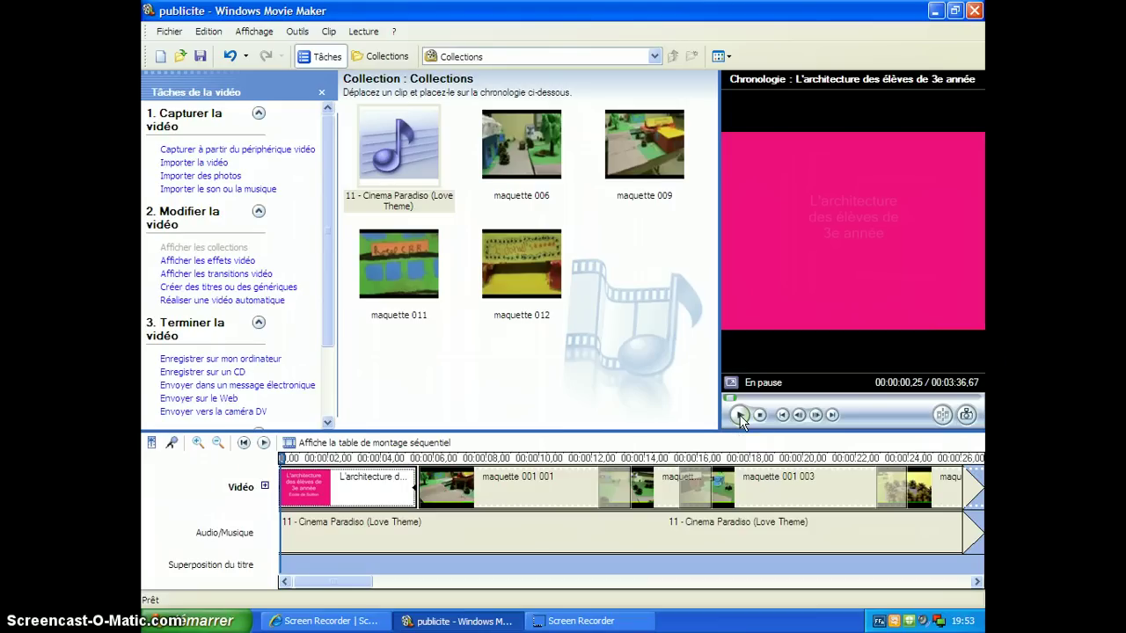
left_click(739, 415)
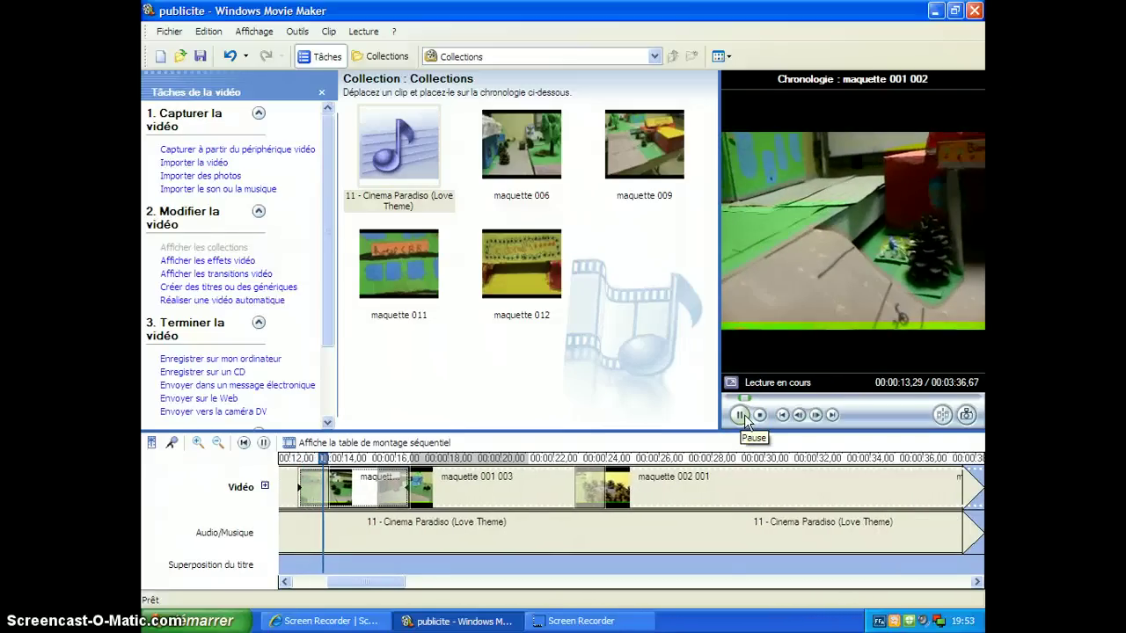
left_click(740, 414)
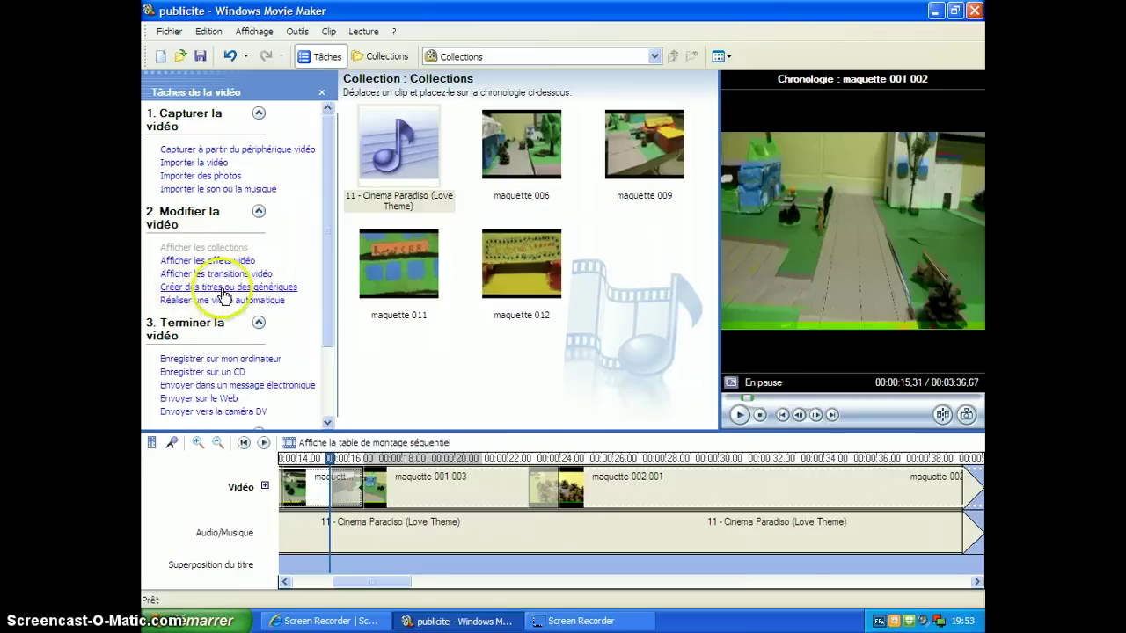
Step: Start new credits placed at the end of the movie, opening an empty credits text page
left_click(222, 288)
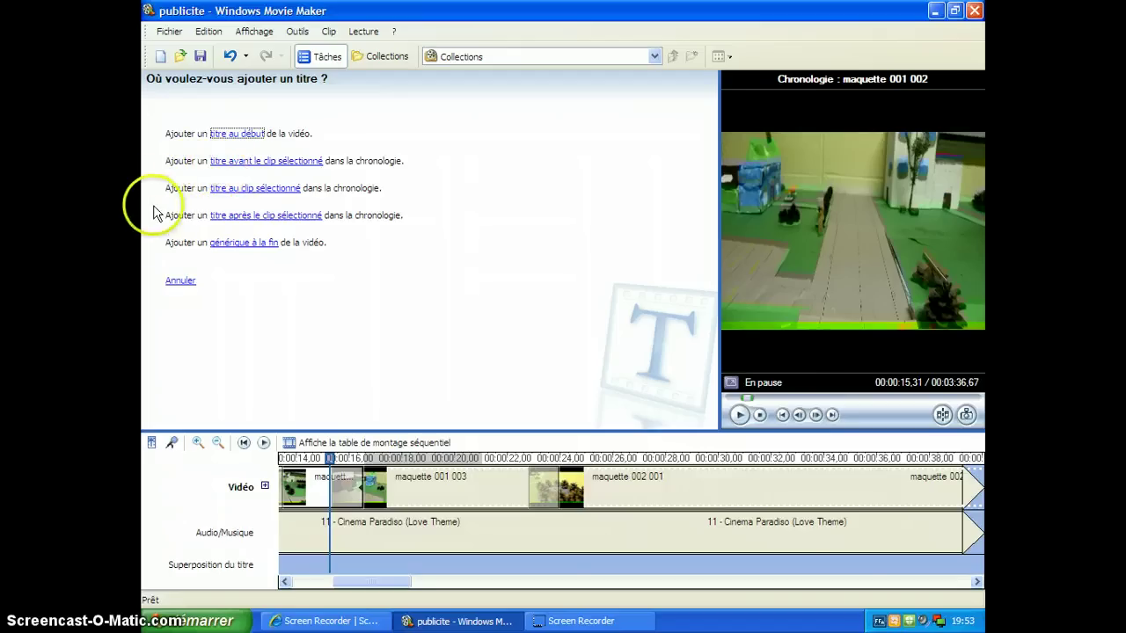
left_click(250, 244)
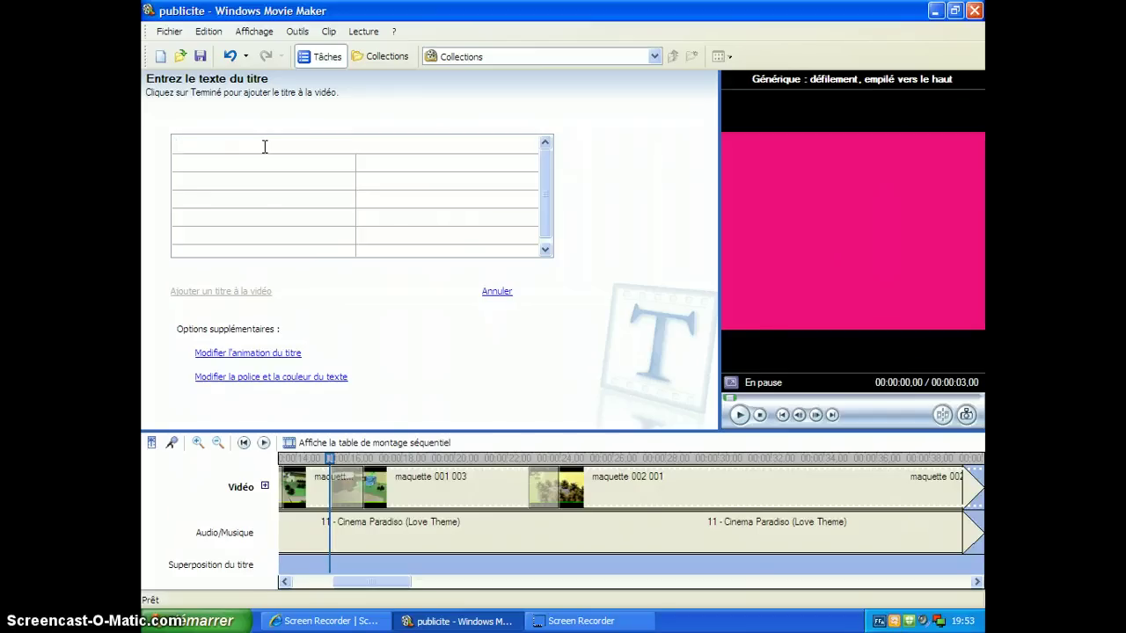
Step: Enter 'Réalisation :' with the director's name and 'Narration :' with the narrator's name
type("Narra")
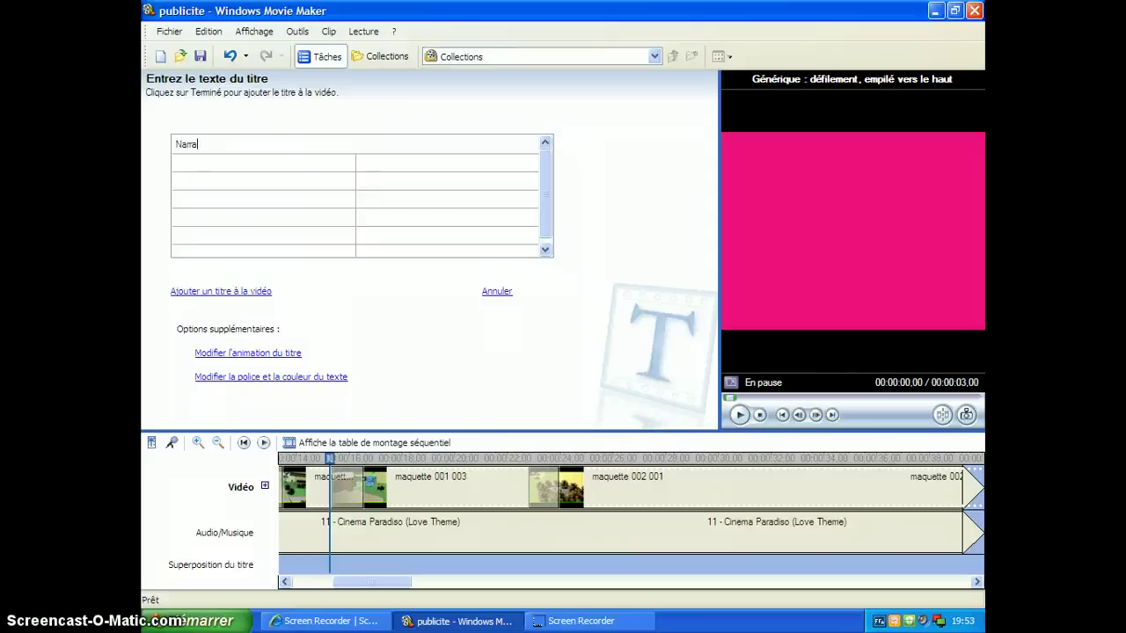
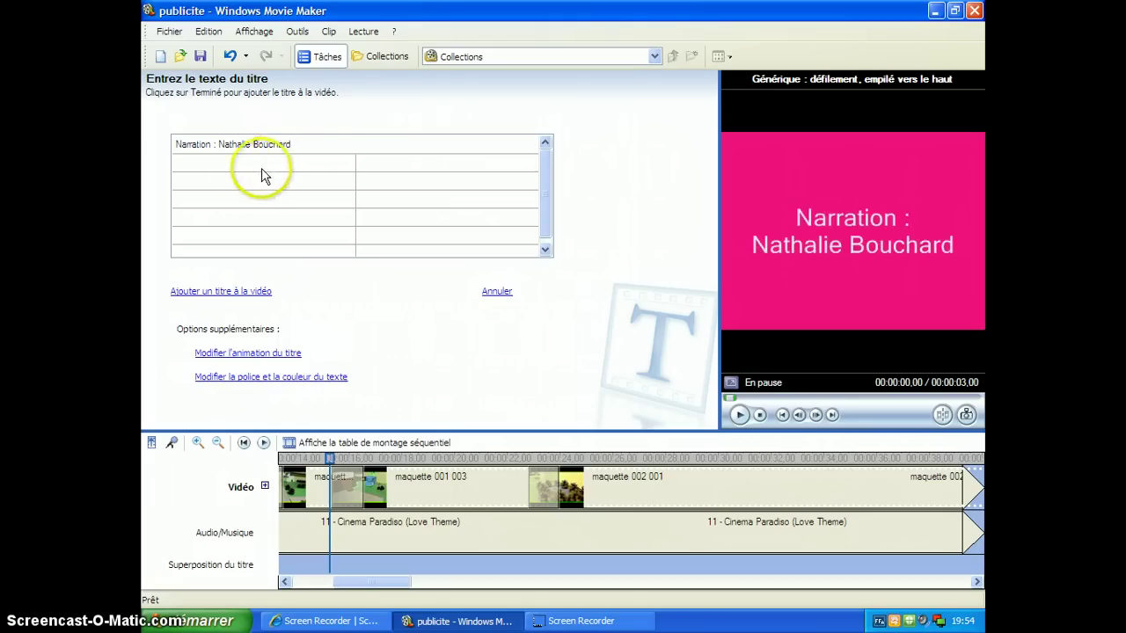
double_click(189, 145)
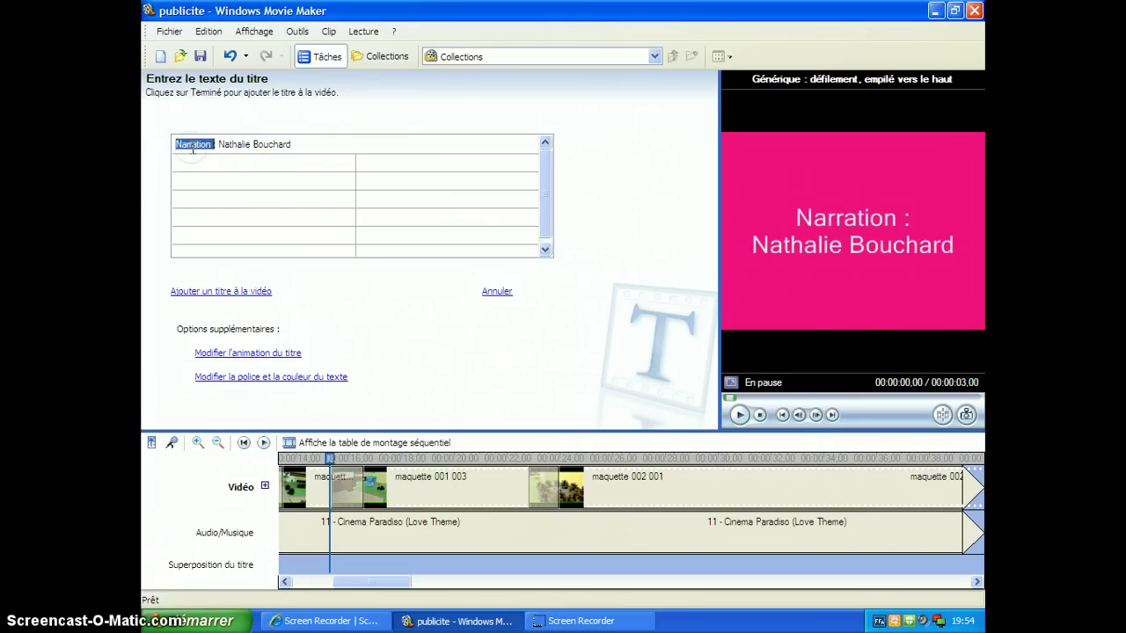
type("Réalisation")
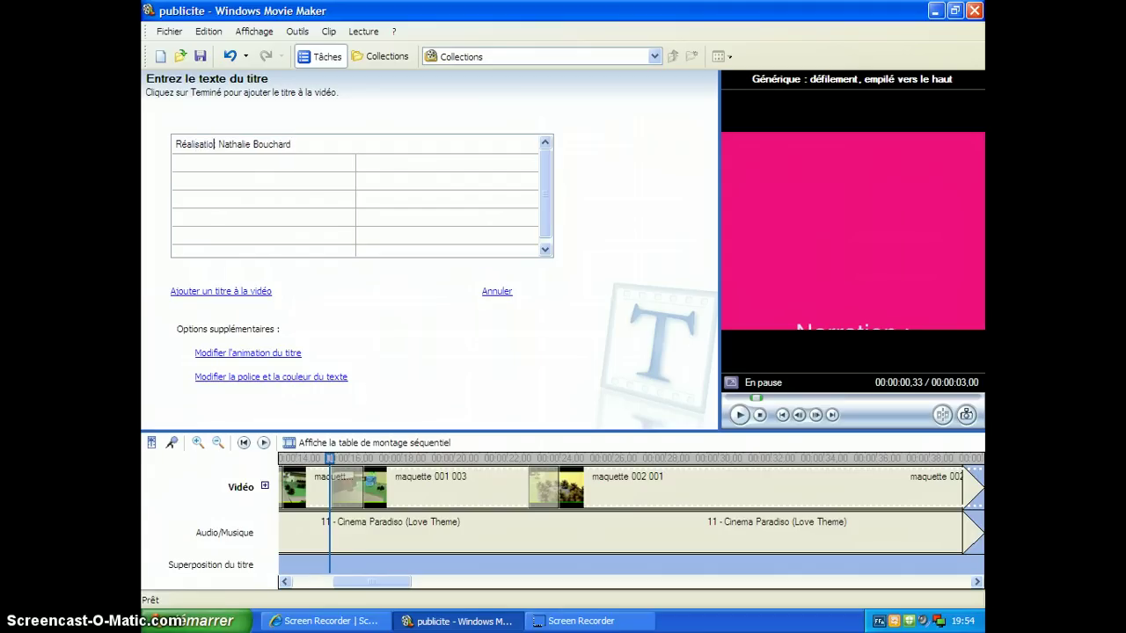
type(" :")
left_click(203, 164)
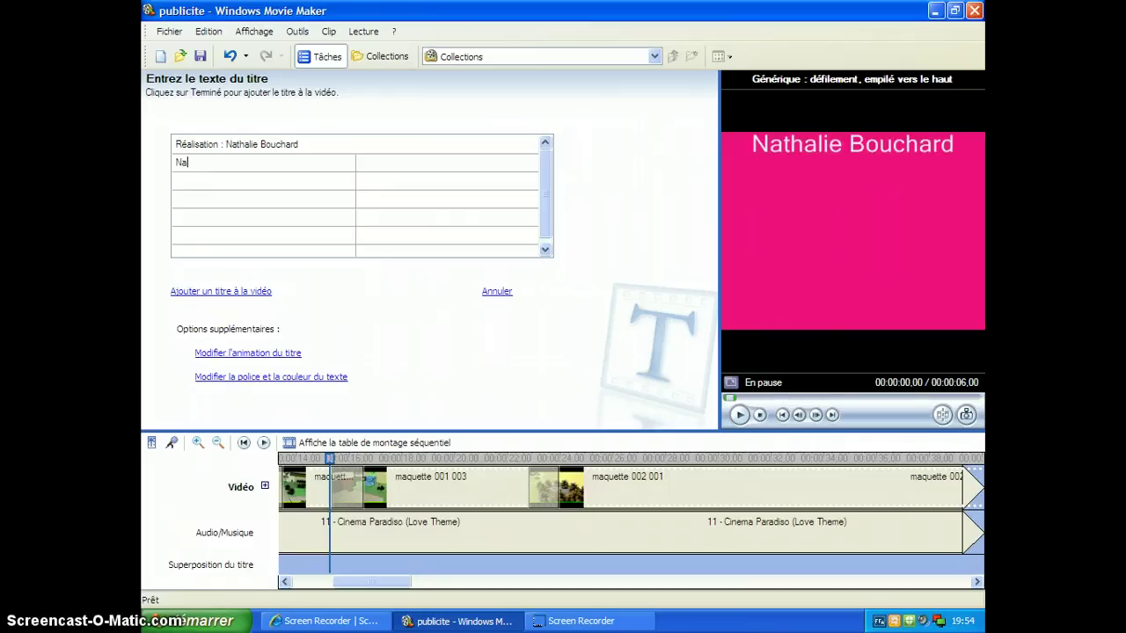
type("Narration :")
key("Tab")
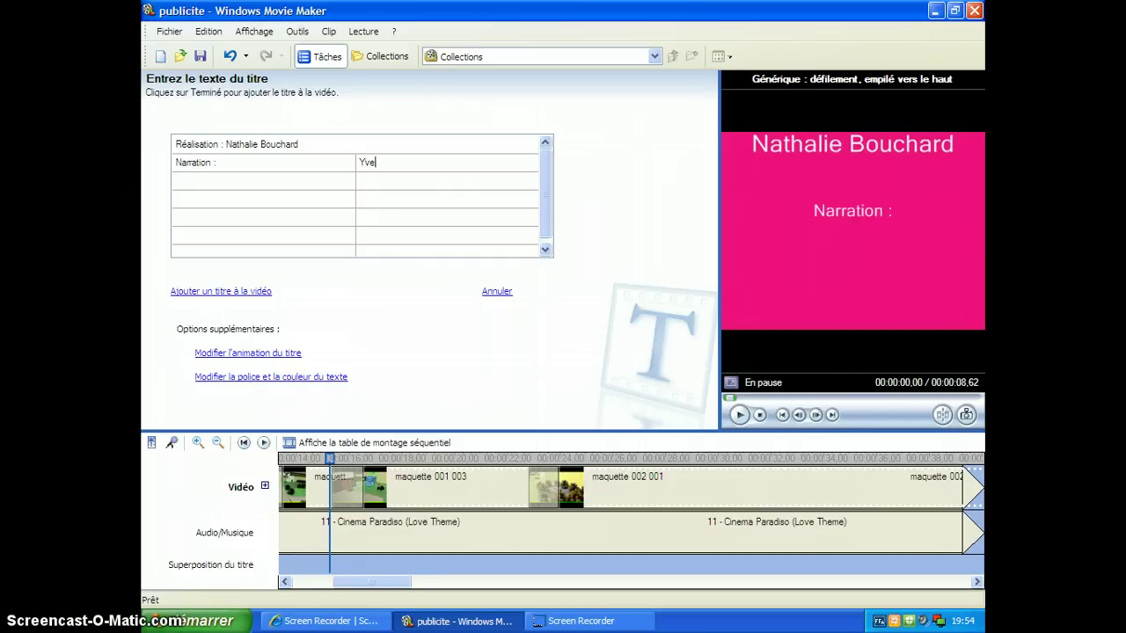
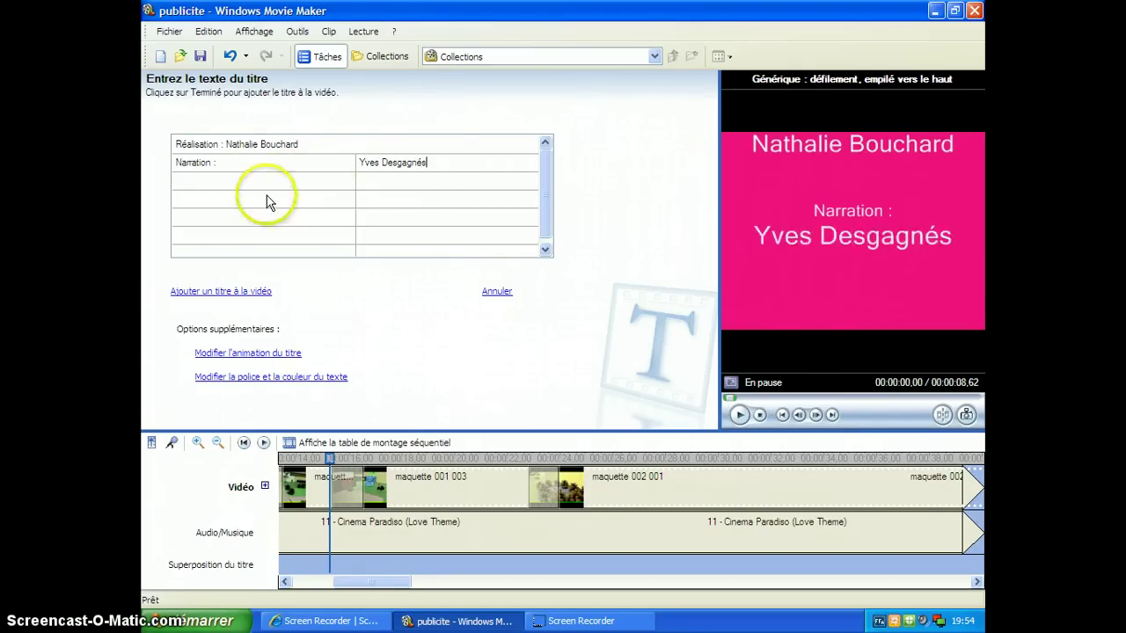
Step: Add an 'Acteurs :' line followed by the two actors' names
left_click(236, 181)
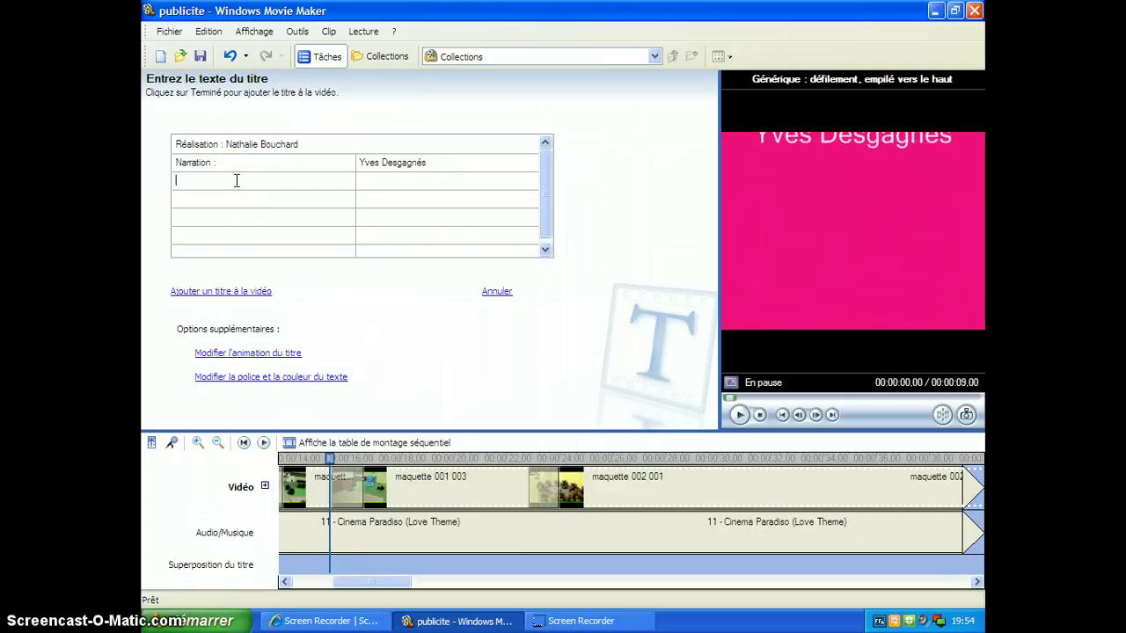
type("Acteurs")
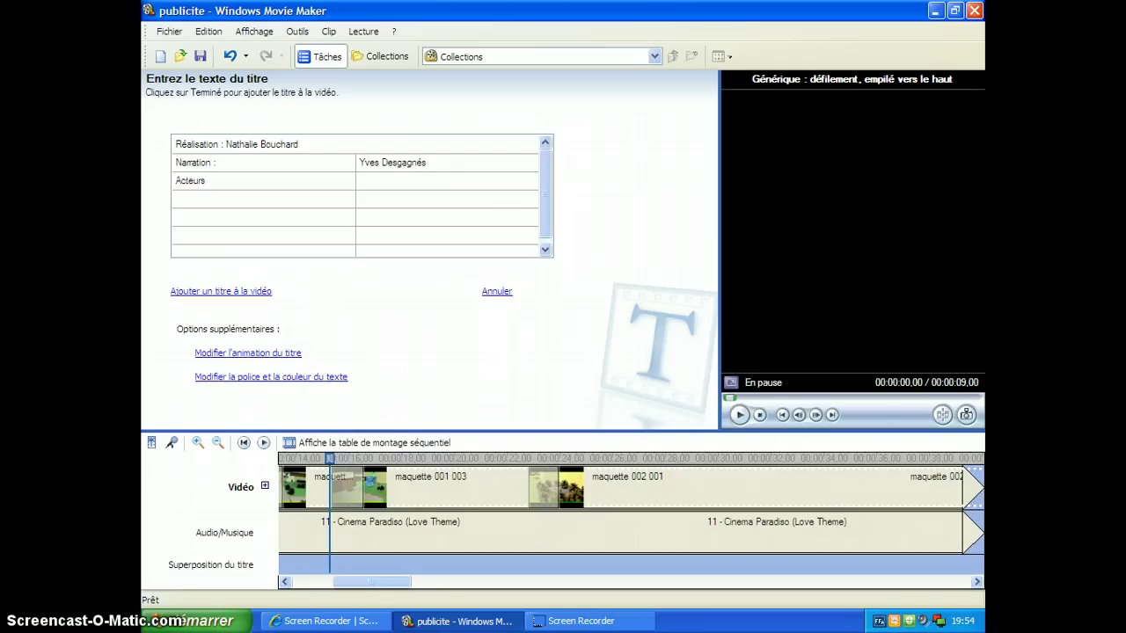
type(" :")
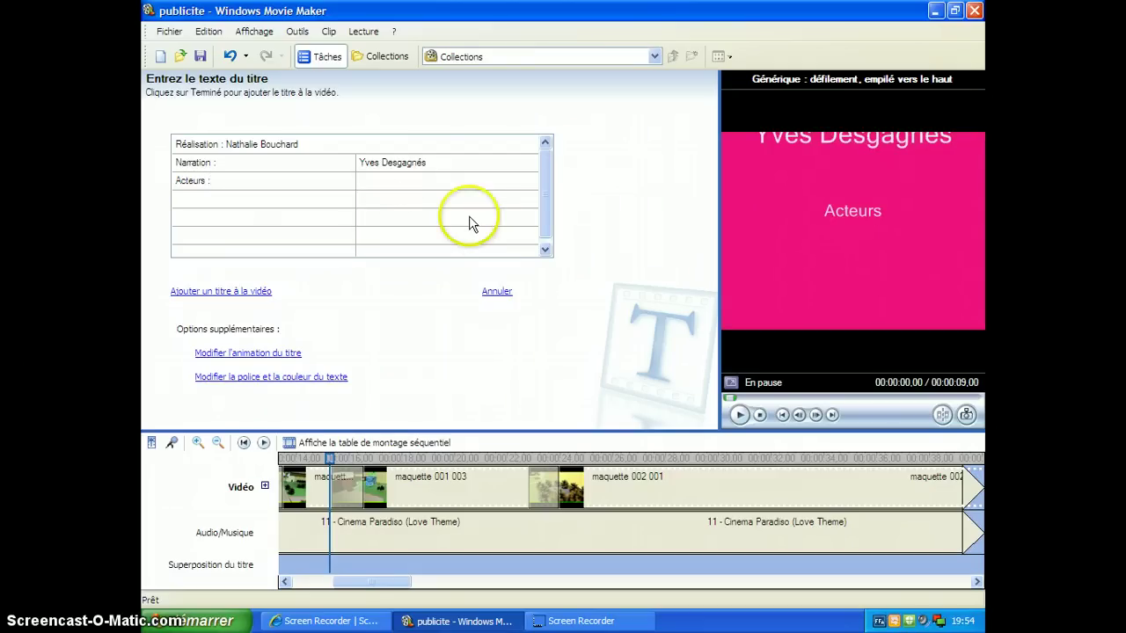
left_click(396, 183)
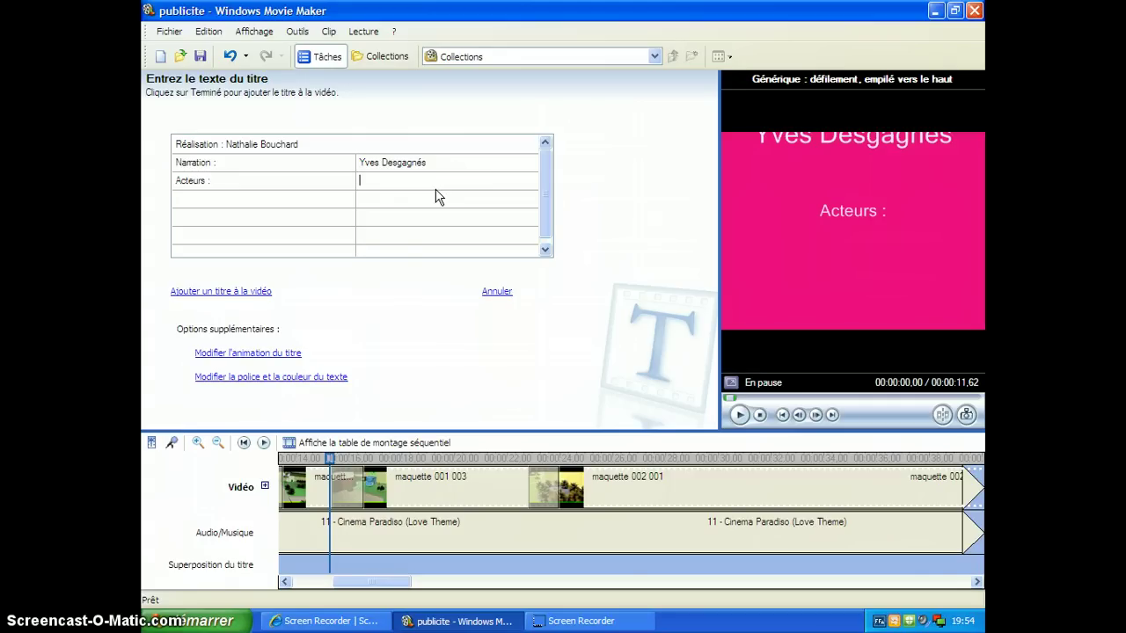
key("Tab")
left_click(380, 201)
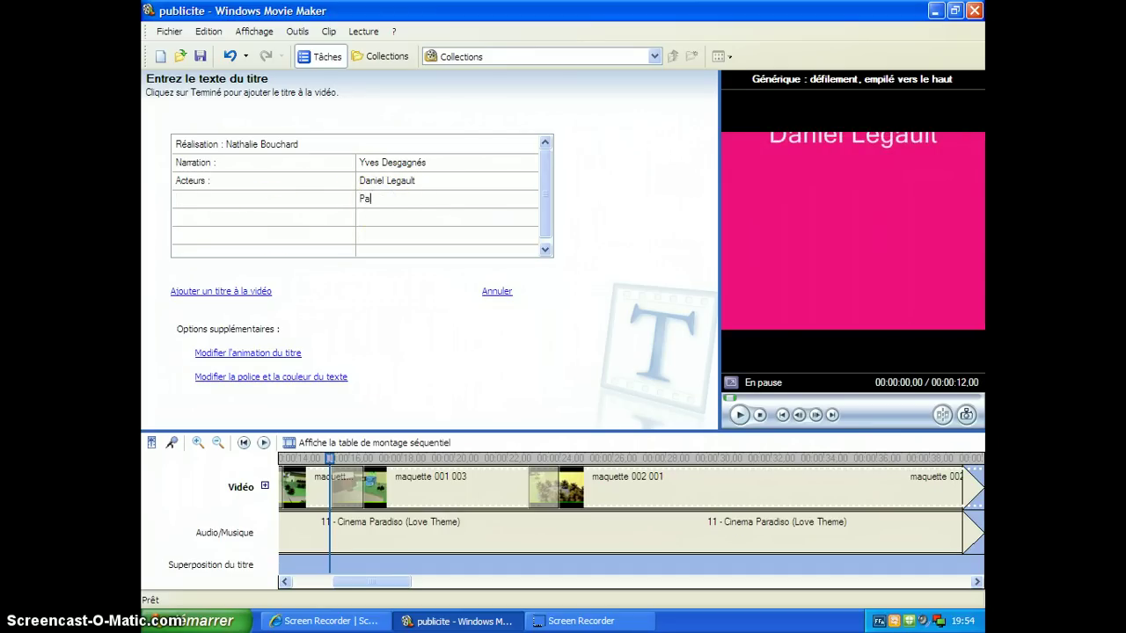
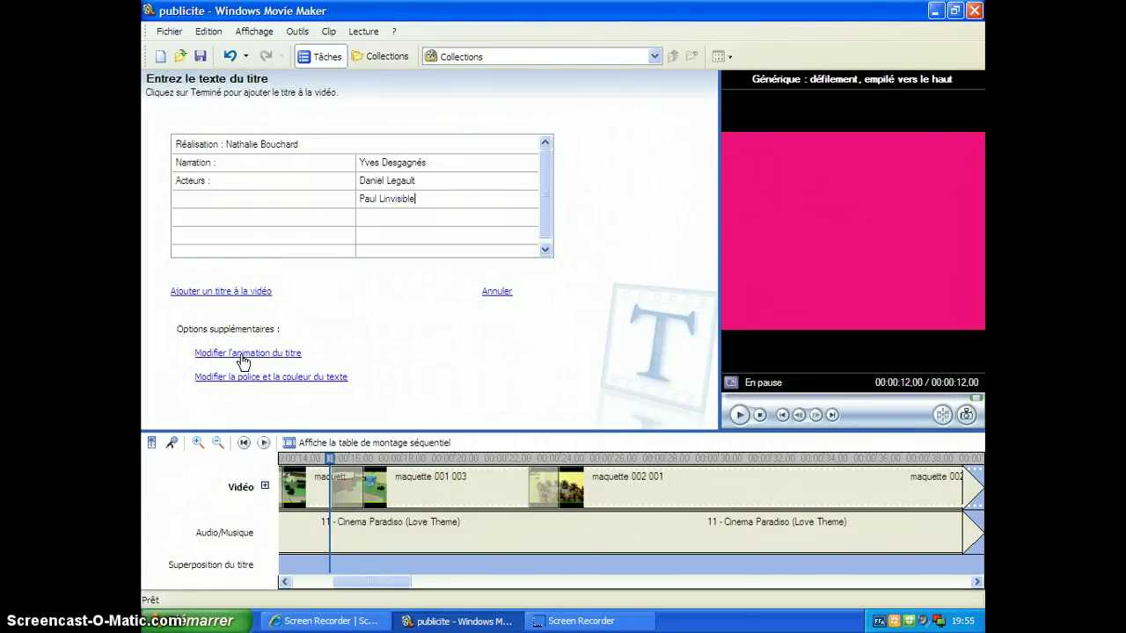
Step: Make the credits text blue and two sizes smaller, then add the credits to the timeline
left_click(256, 379)
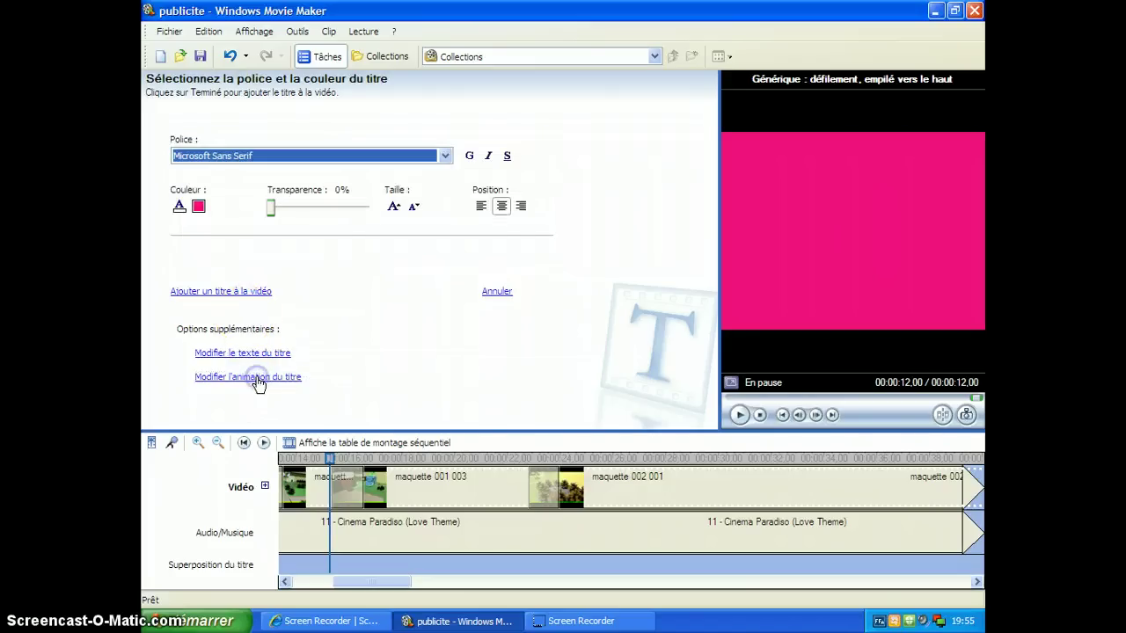
left_click(198, 206)
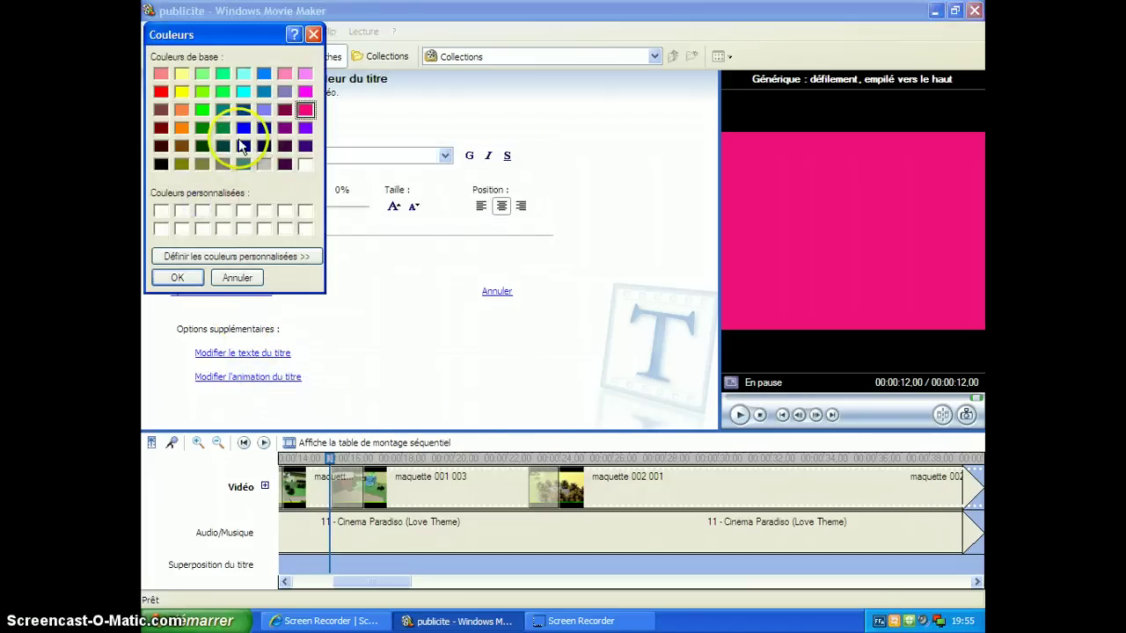
left_click(242, 127)
left_click(177, 277)
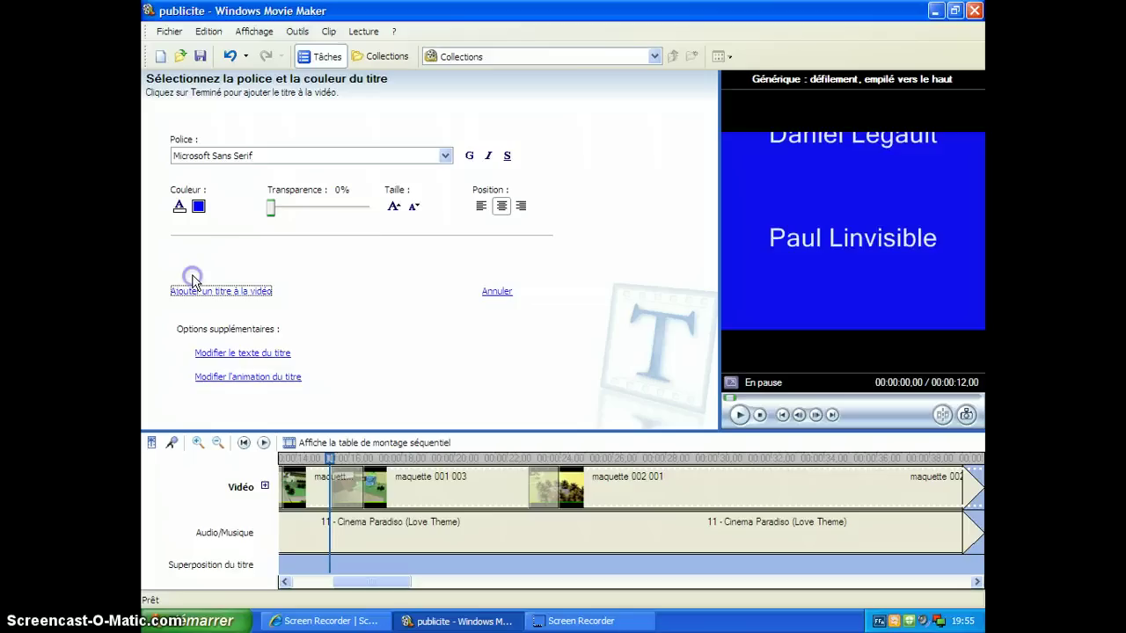
left_click(415, 208)
left_click(414, 208)
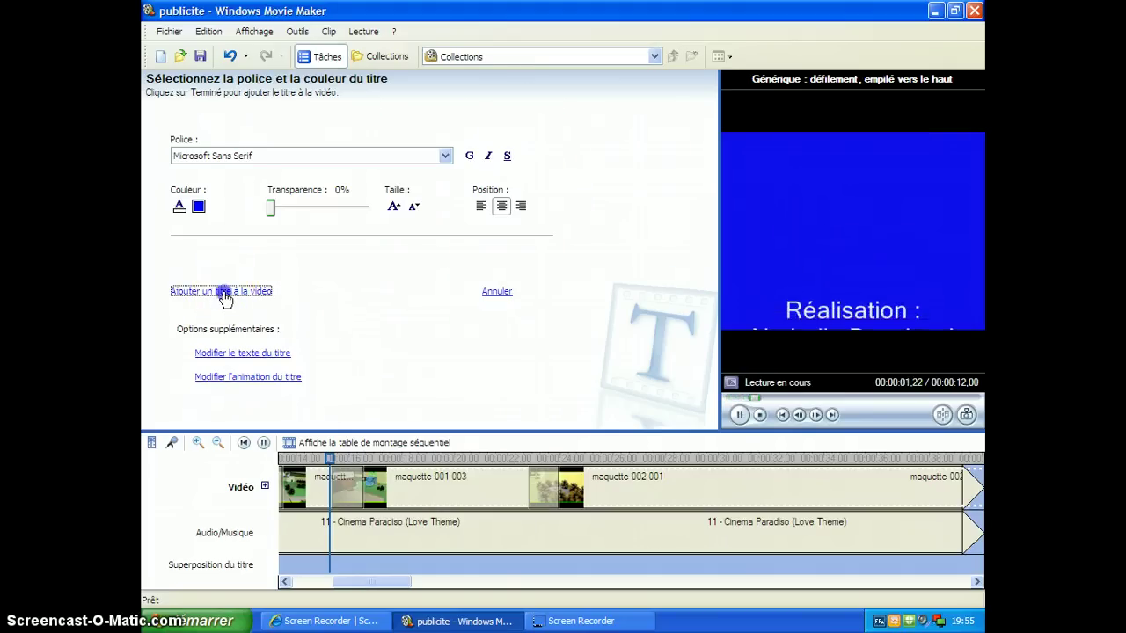
left_click(221, 292)
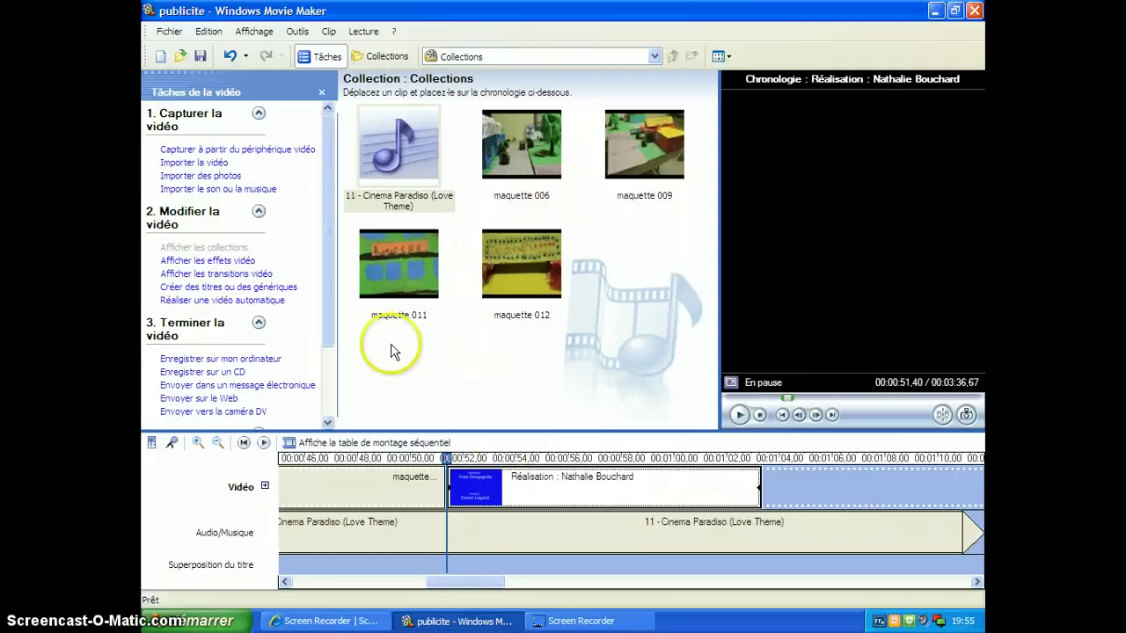
Step: Save the publicite project with the new end credits
left_click(201, 58)
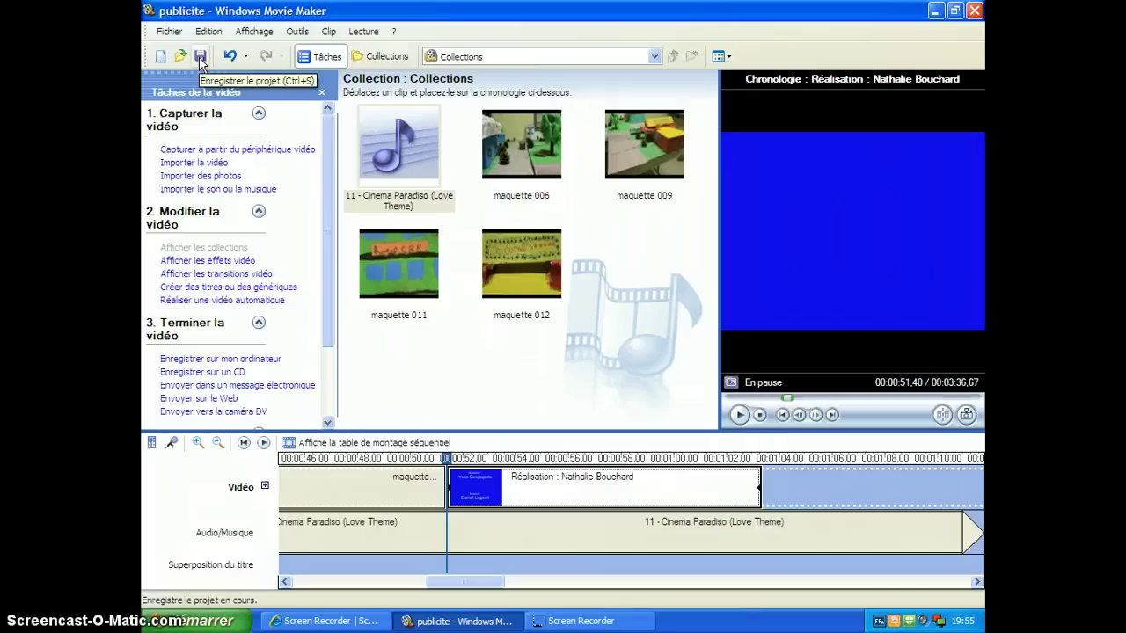